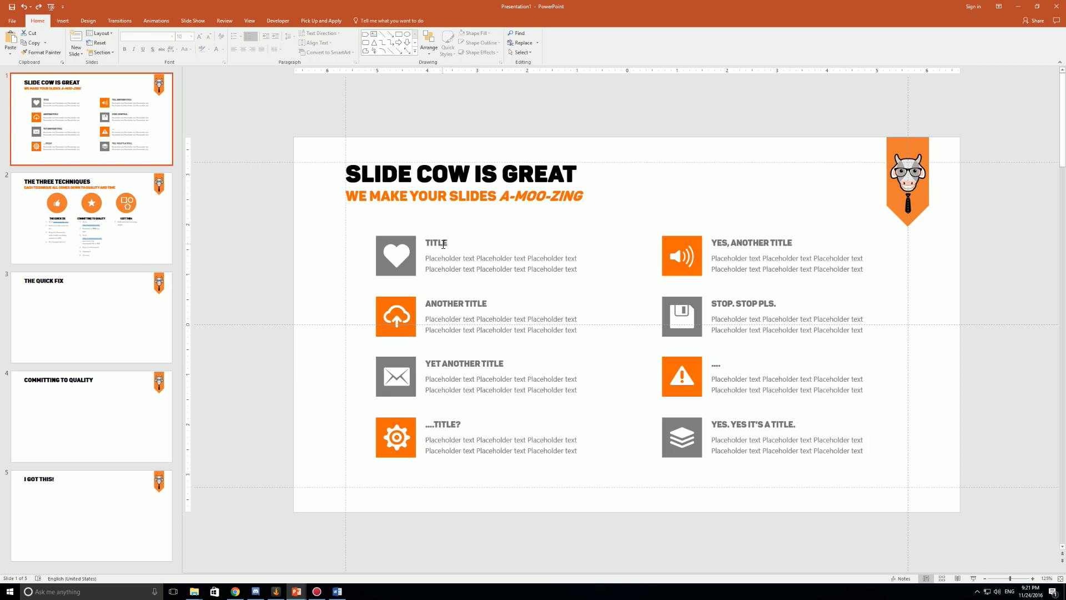
Step: Replace the '....' title beside the orange warning icon with CAUTION and deselect everything
double_click(716, 364)
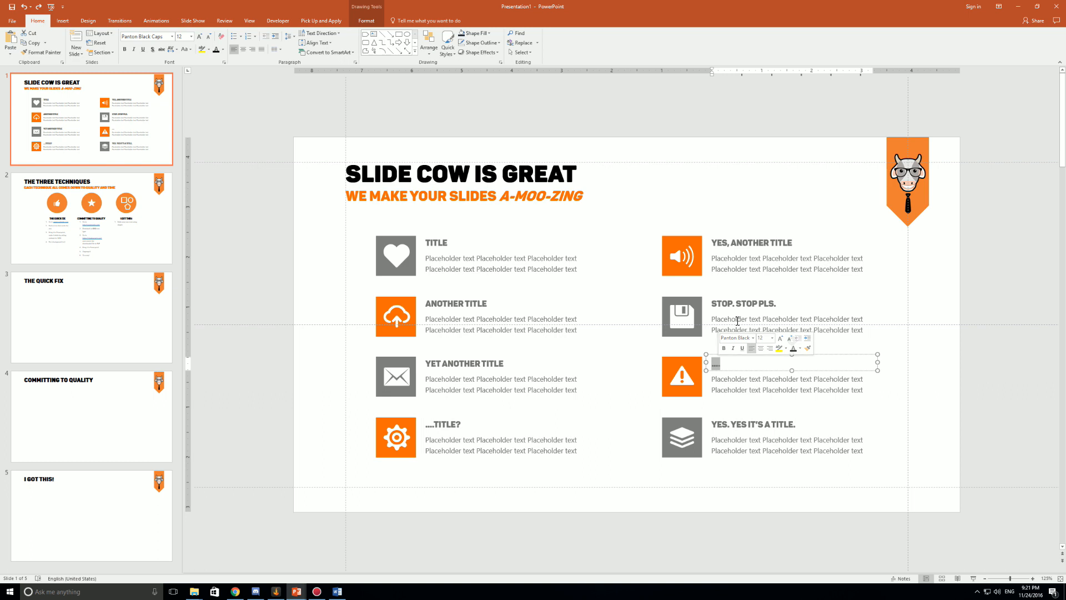
type("CAUTION")
key("Escape")
key("Escape")
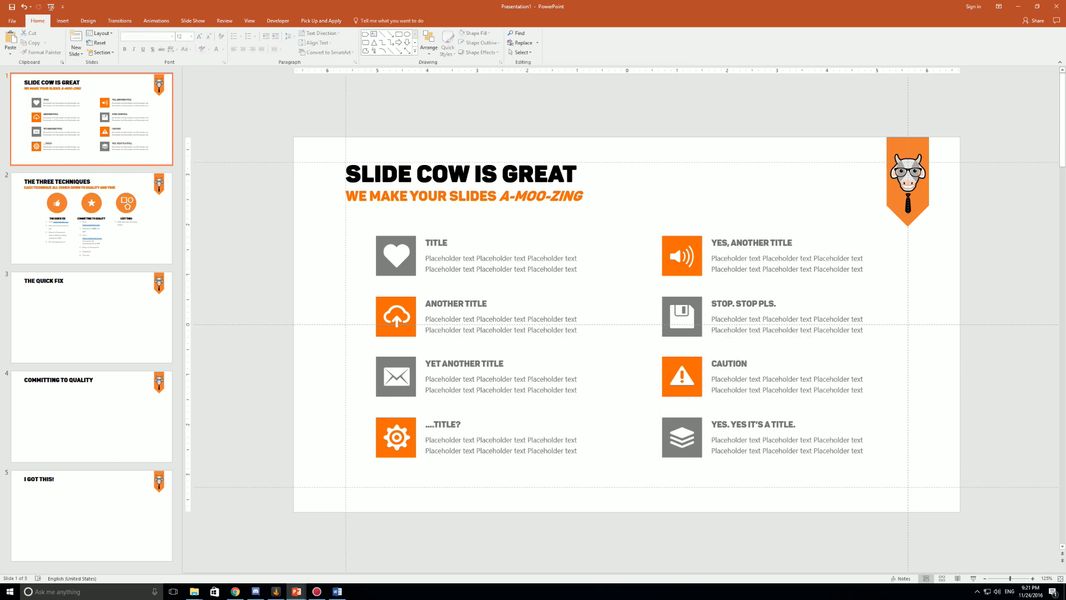
left_click(685, 378)
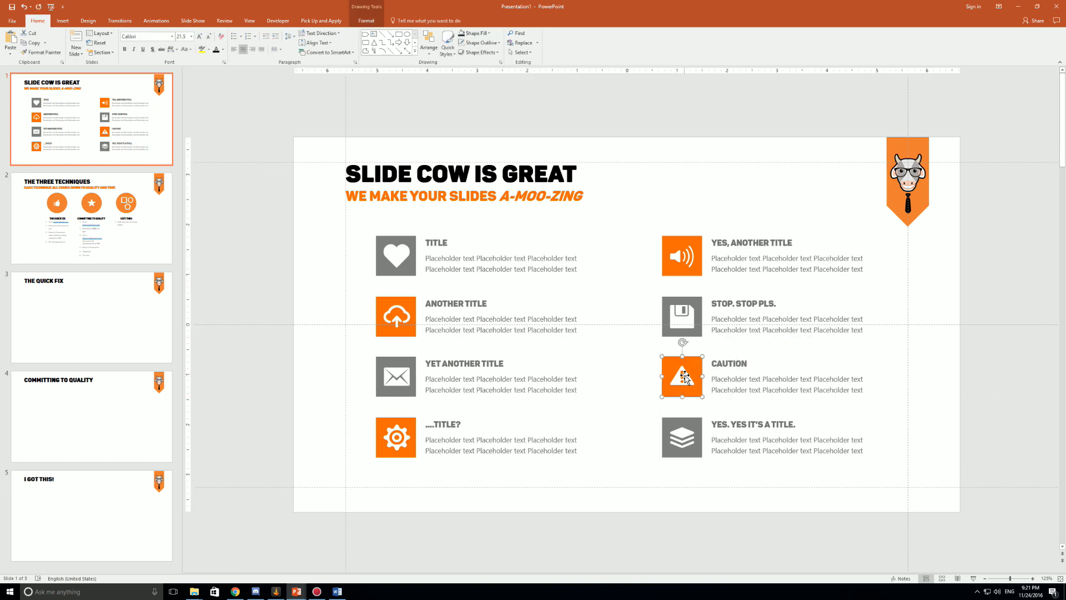
left_click(730, 361)
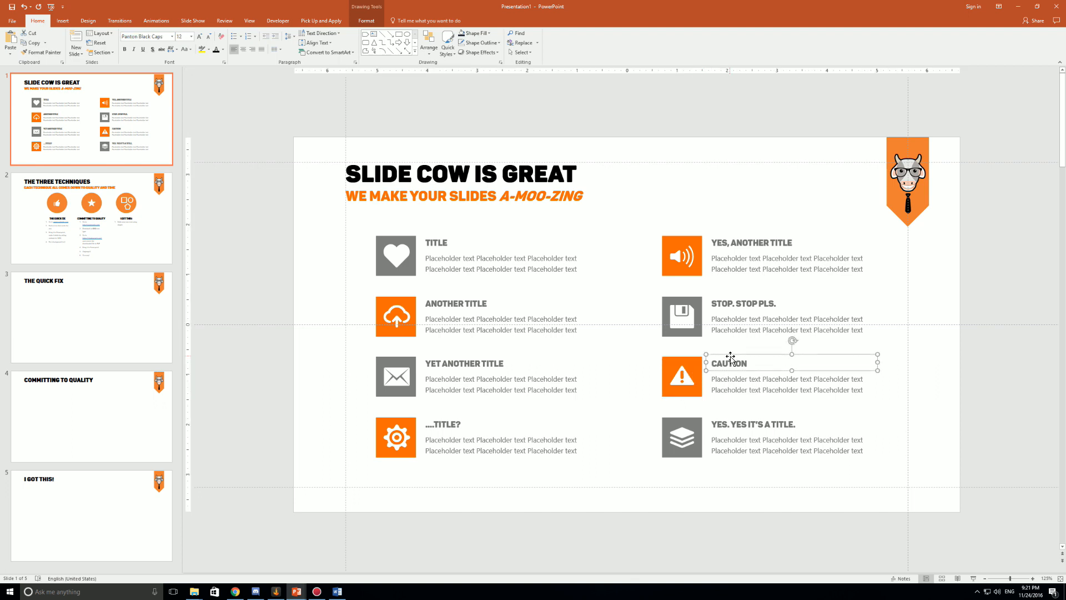
left_click(786, 386)
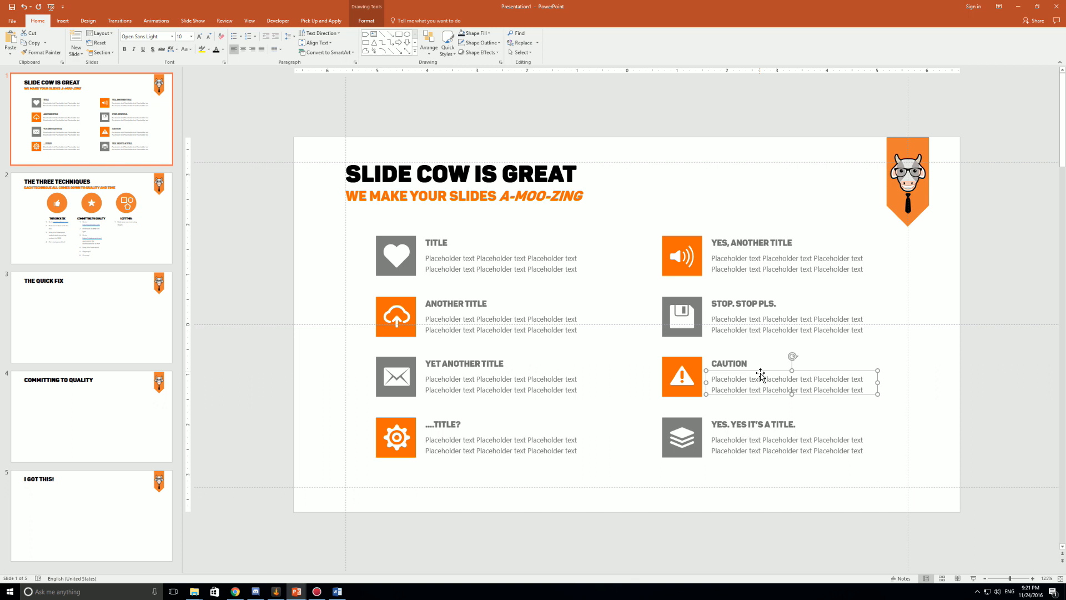
left_click(954, 369)
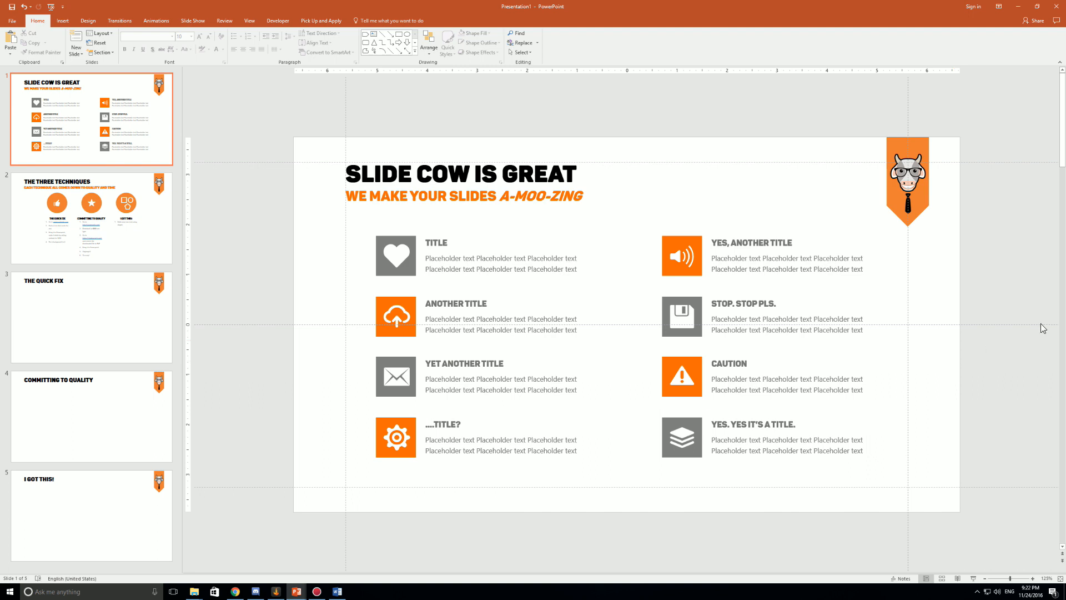
Step: Switch away from PowerPoint and bring the Iconfinder page in the browser forward
key("alt+Tab")
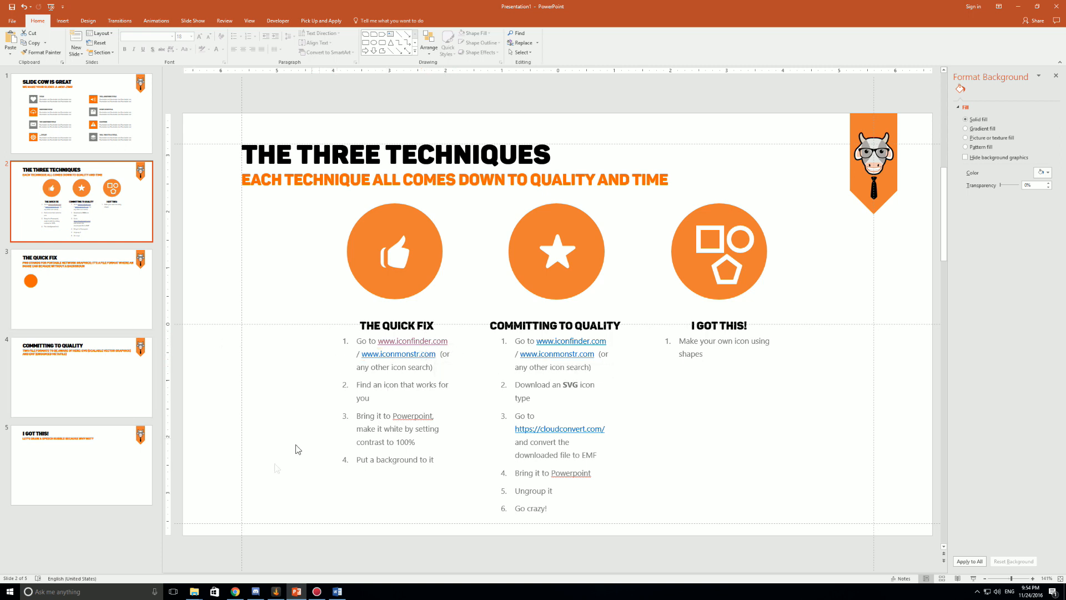
left_click(236, 591)
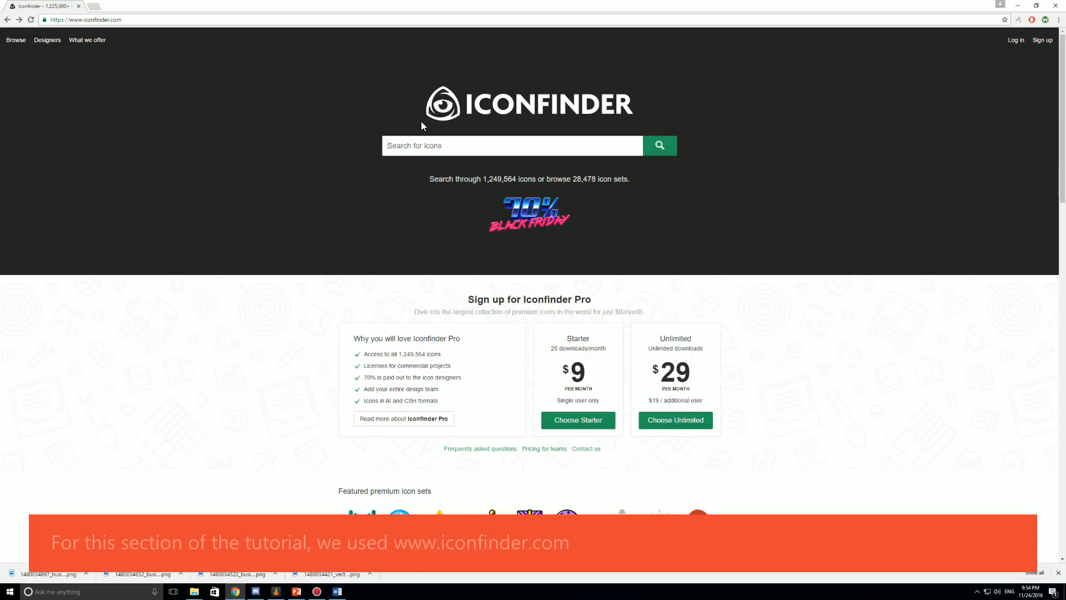
type("TIE")
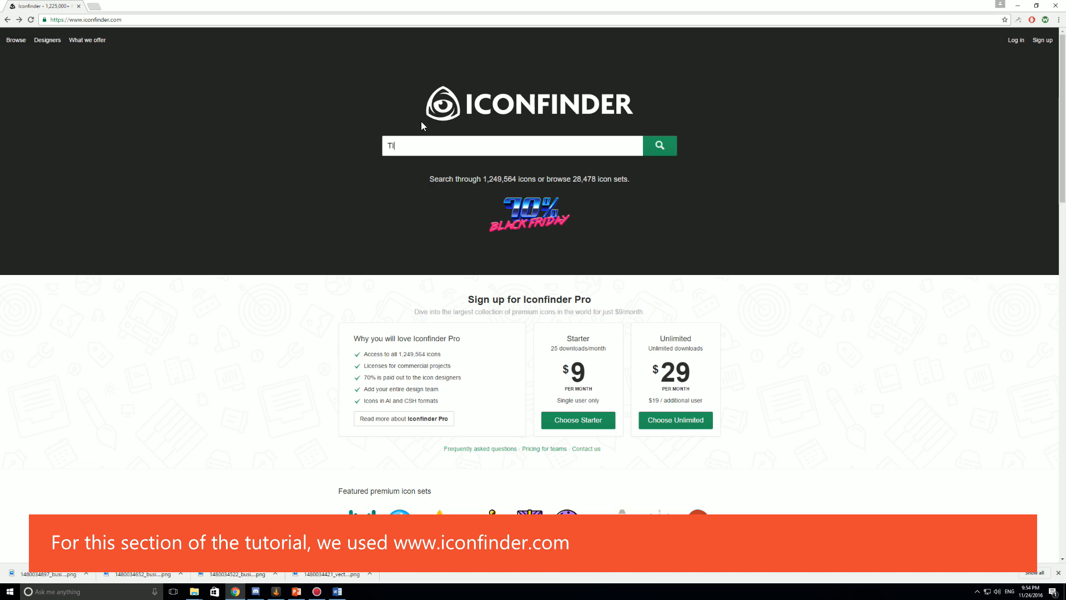
Step: Search Iconfinder for TIE, filter to Free icons, and download a black tie icon as PNG
key("Return")
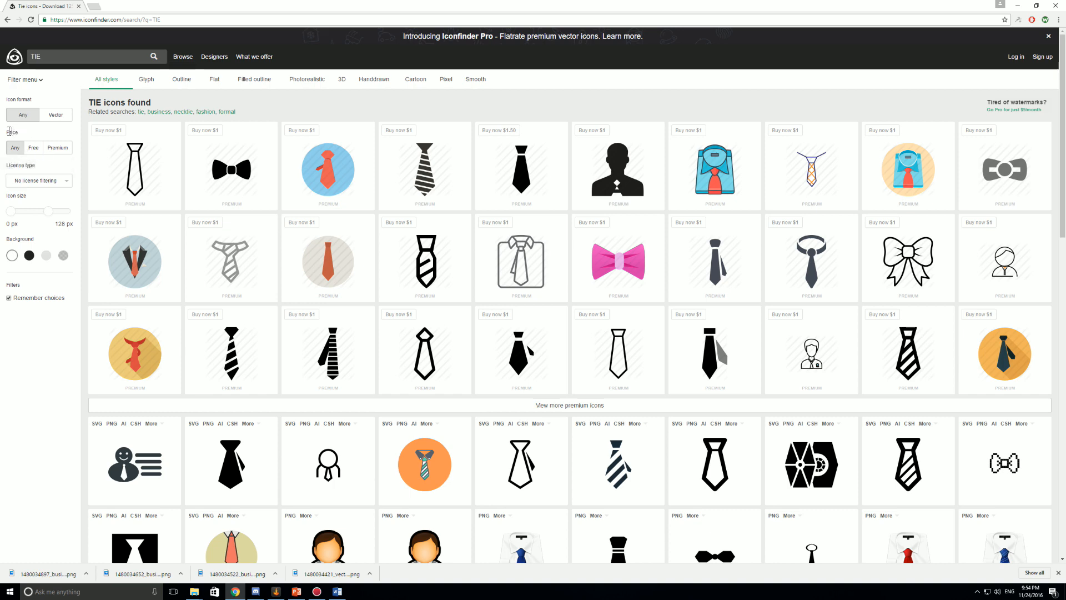
left_click(33, 147)
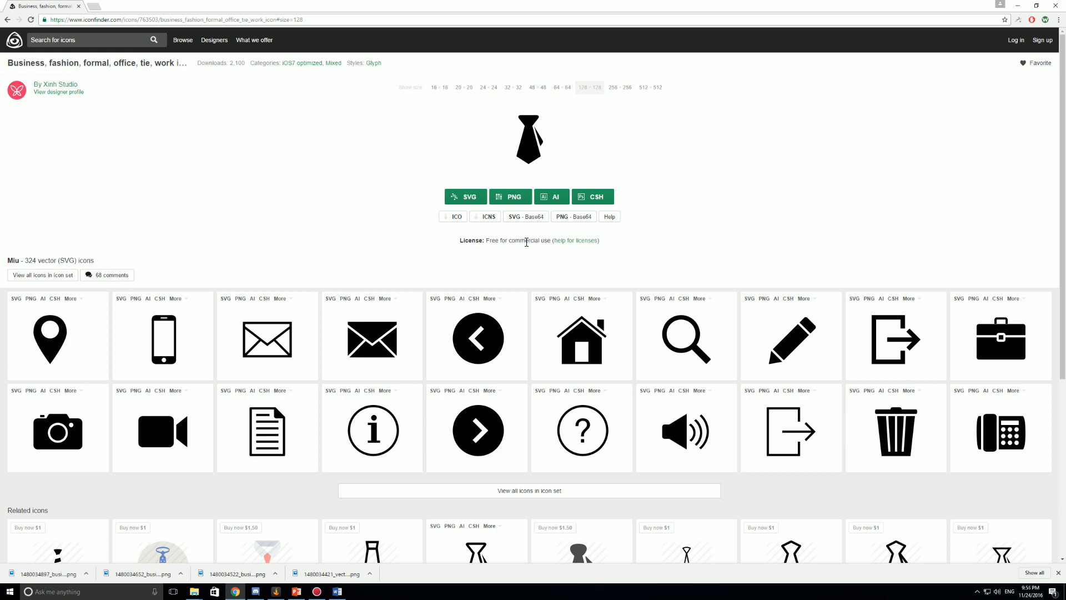
left_click(519, 197)
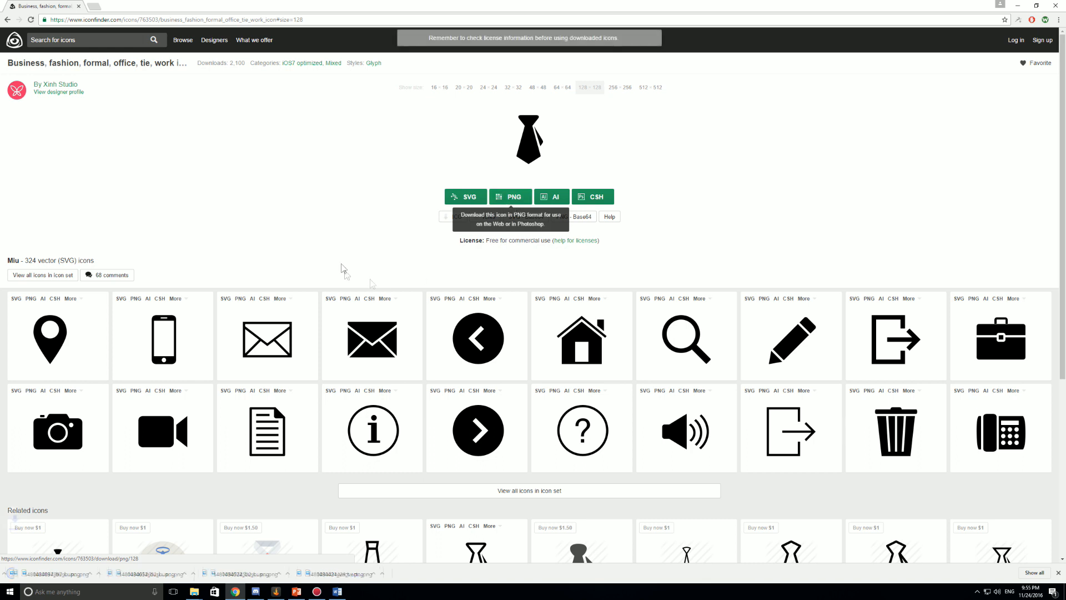
left_click(86, 574)
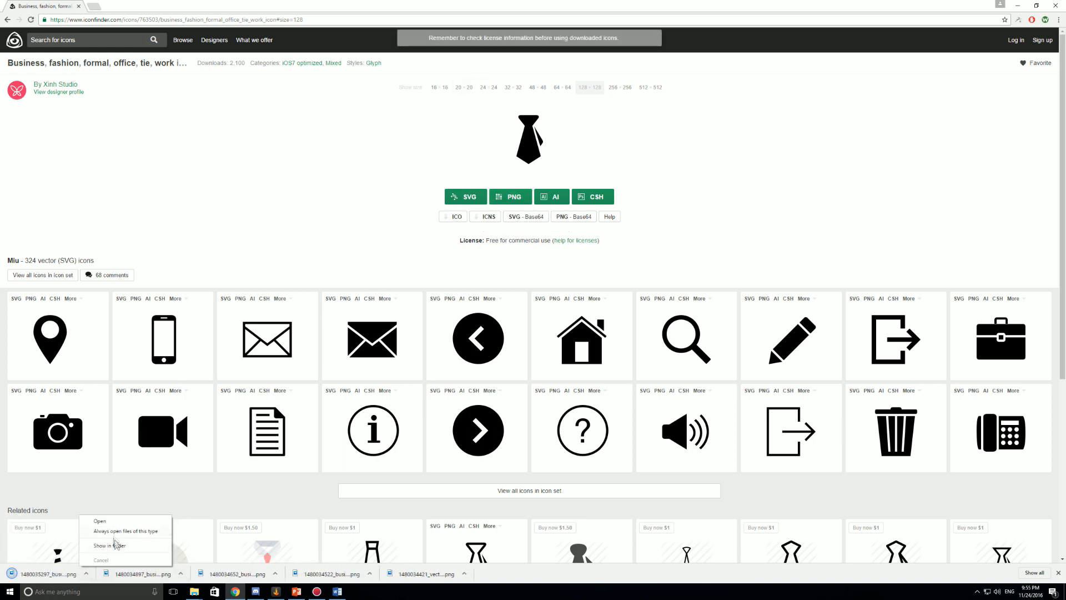
left_click(125, 544)
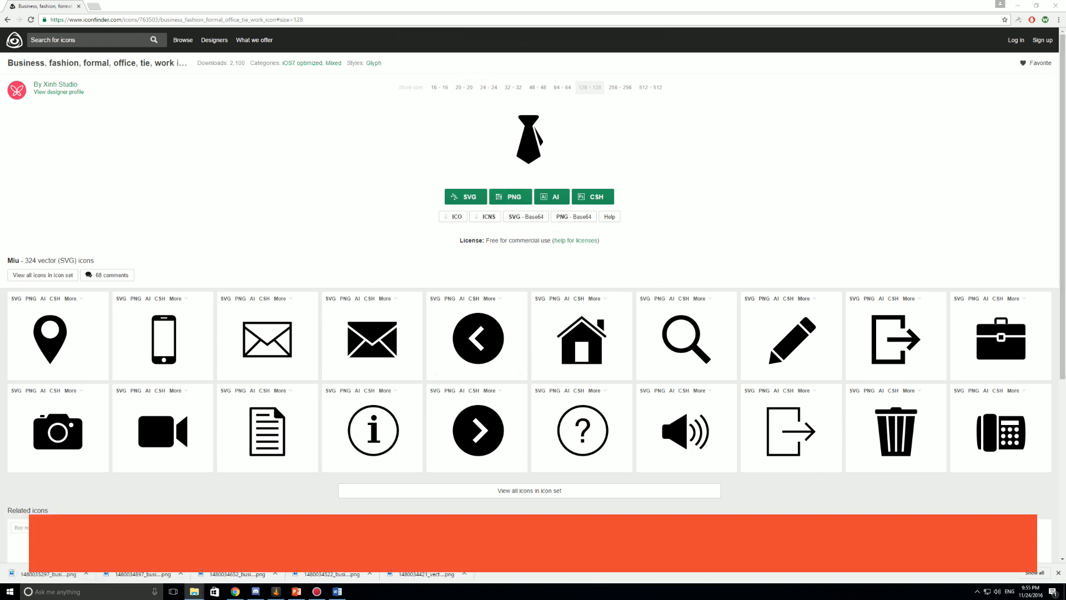
Step: Paste the tie PNG onto The Quick Fix slide and move it beside the orange circle
left_click(295, 591)
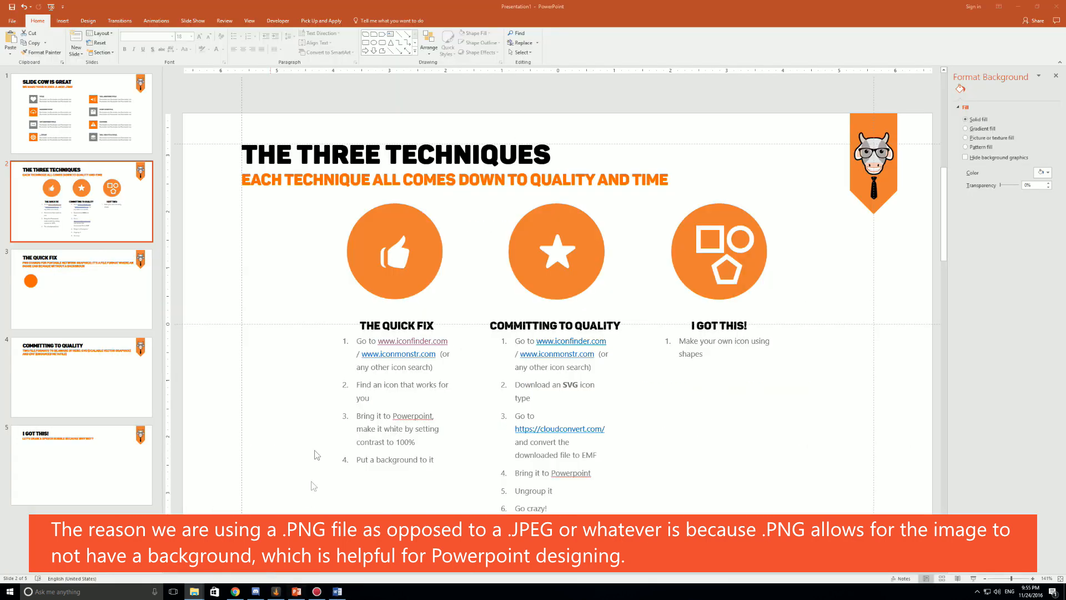
key("ctrl+v")
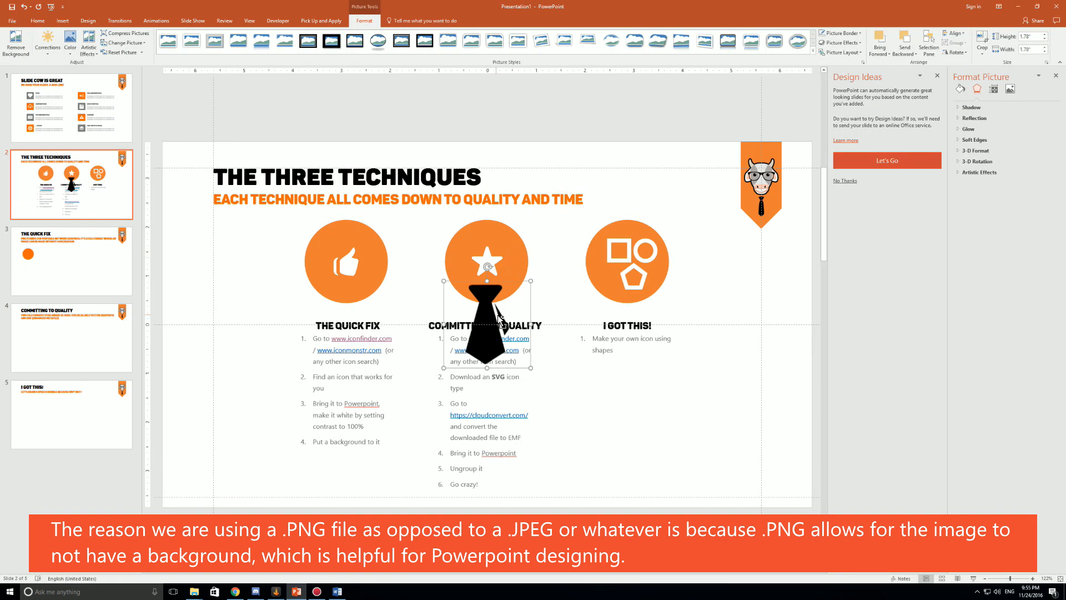
key("ctrl+x")
left_click(70, 261)
key("ctrl+v")
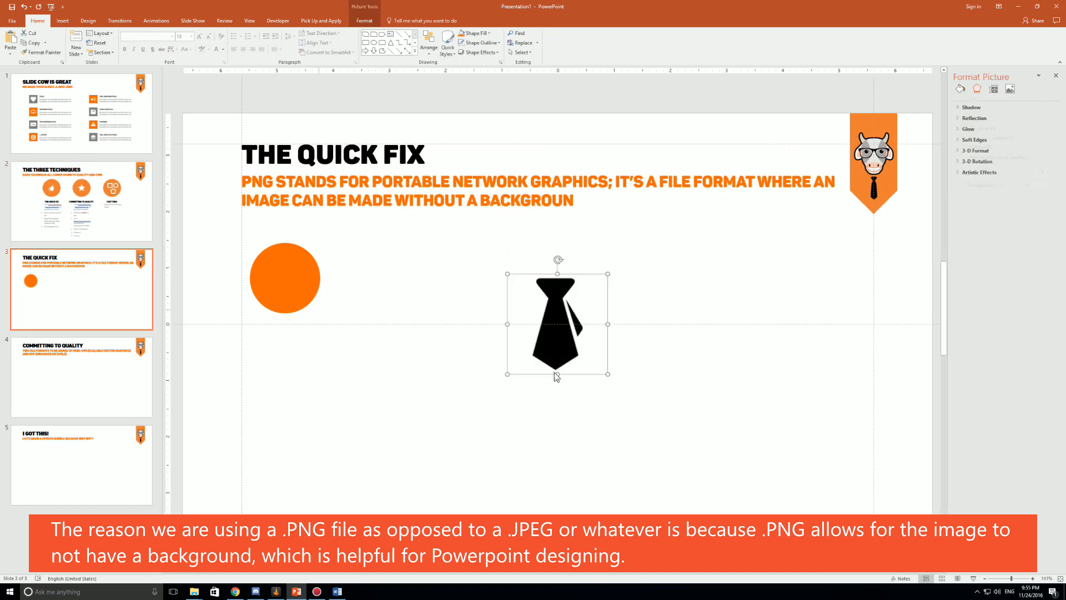
left_click_drag(556, 358, 410, 291)
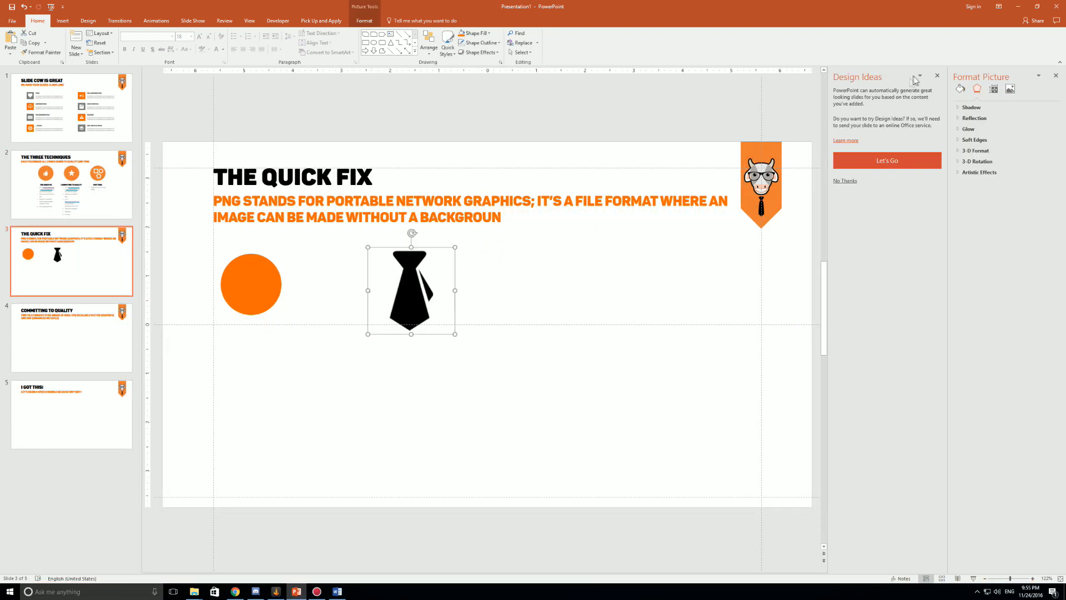
left_click(937, 77)
left_click(616, 375)
left_click(452, 306)
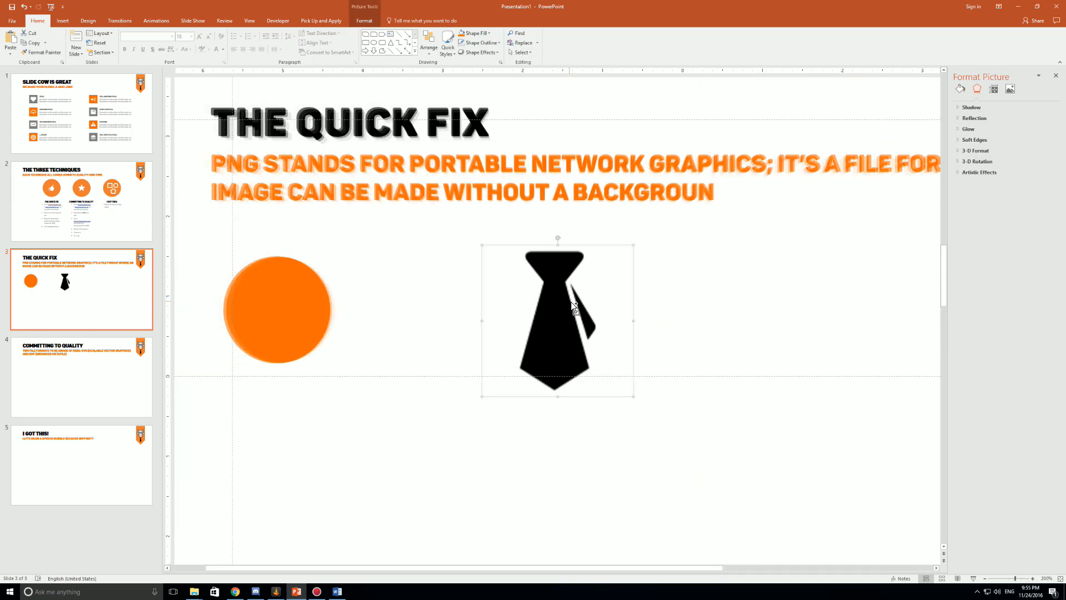
left_click(540, 377)
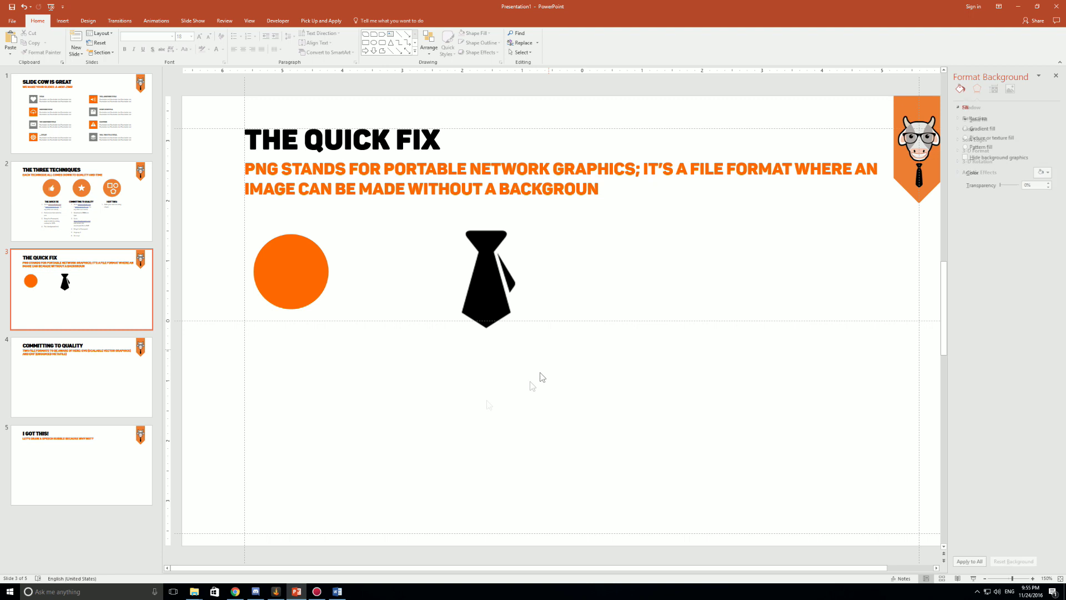
left_click(308, 273)
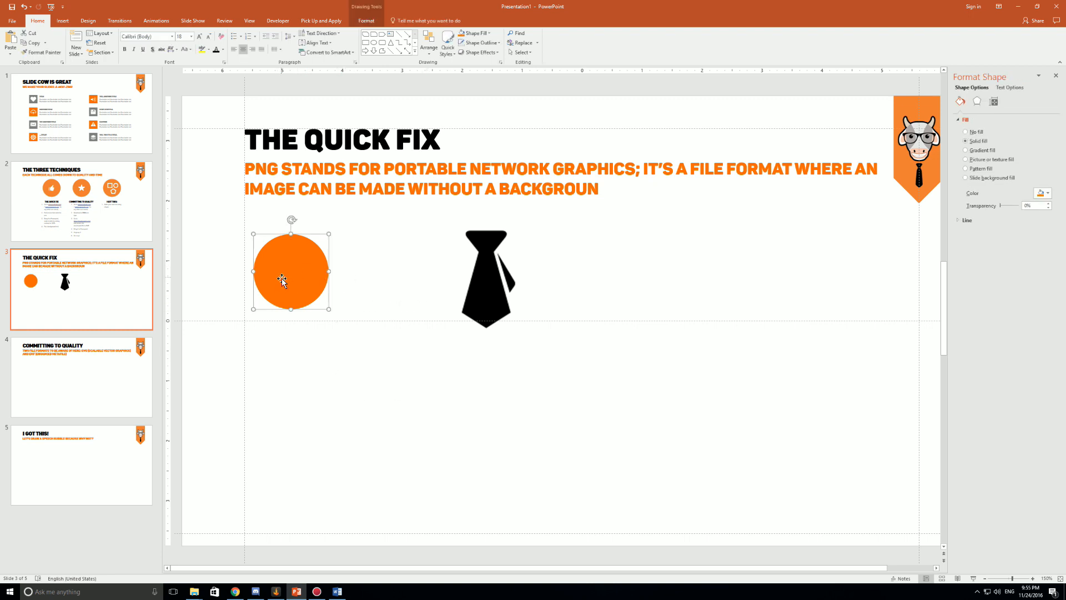
mouse_move(330, 308)
left_mouse_down()
mouse_move(281, 263)
mouse_move(314, 278)
mouse_move(319, 257)
left_mouse_up()
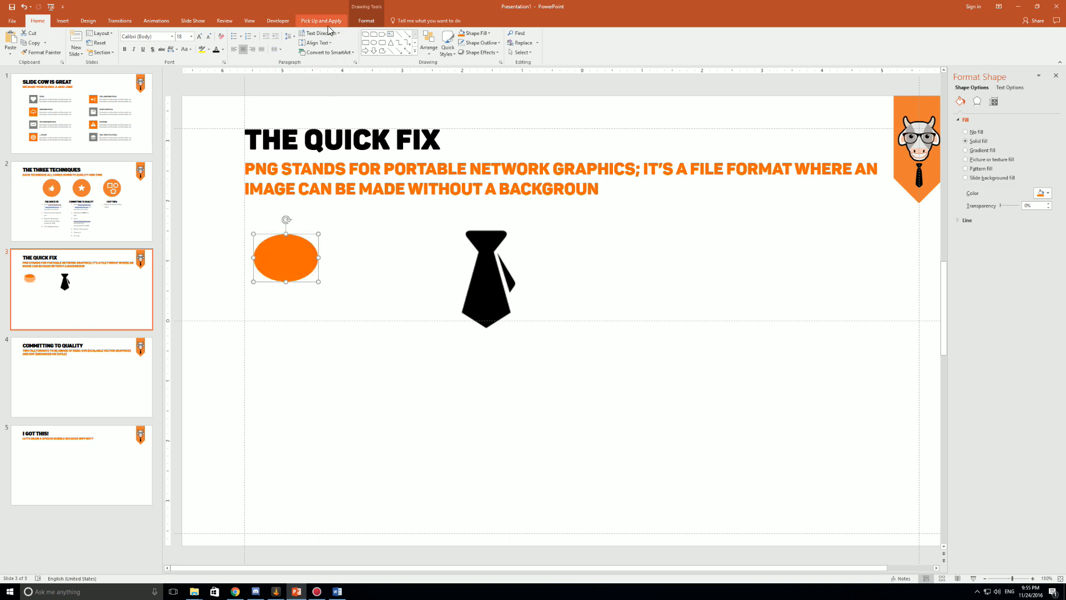
left_click(366, 20)
left_click(314, 33)
left_click(292, 108)
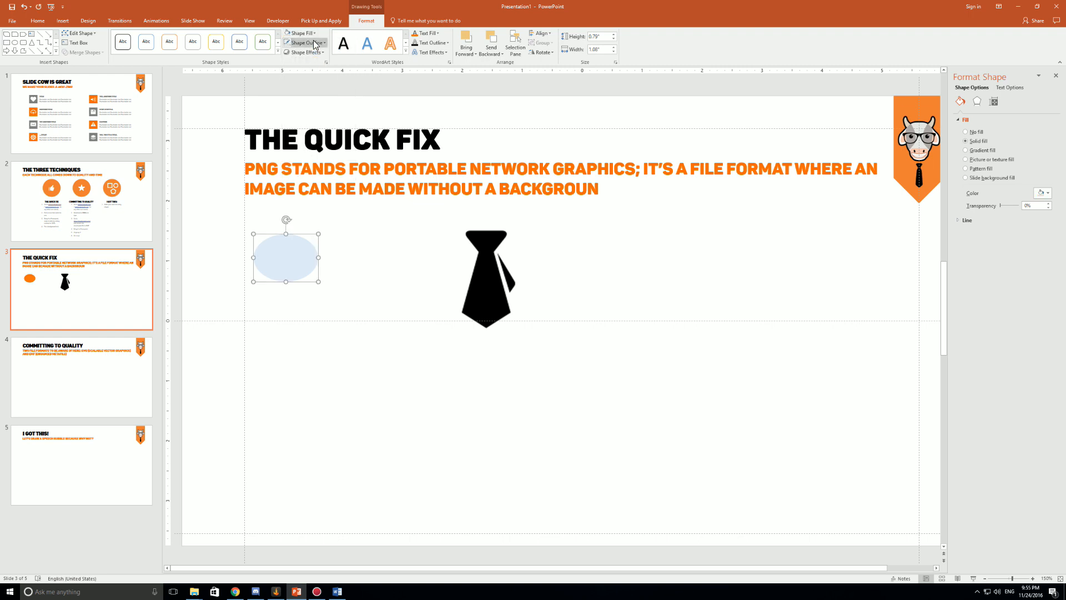
left_click(315, 43)
key("Escape")
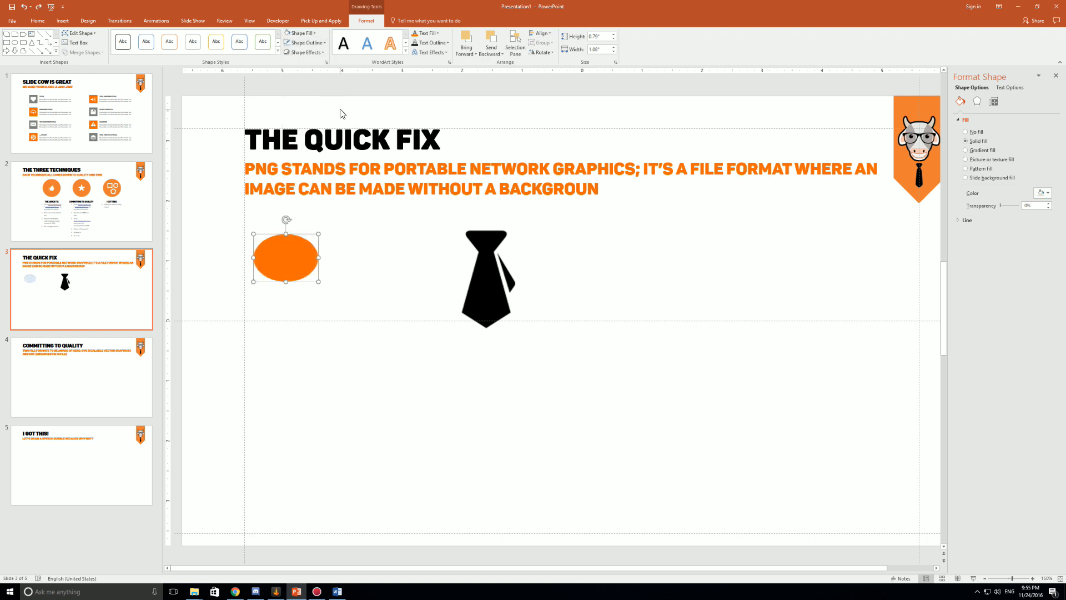
key("ctrl+z")
key("ctrl+z")
key("ctrl+z")
key("ctrl+z")
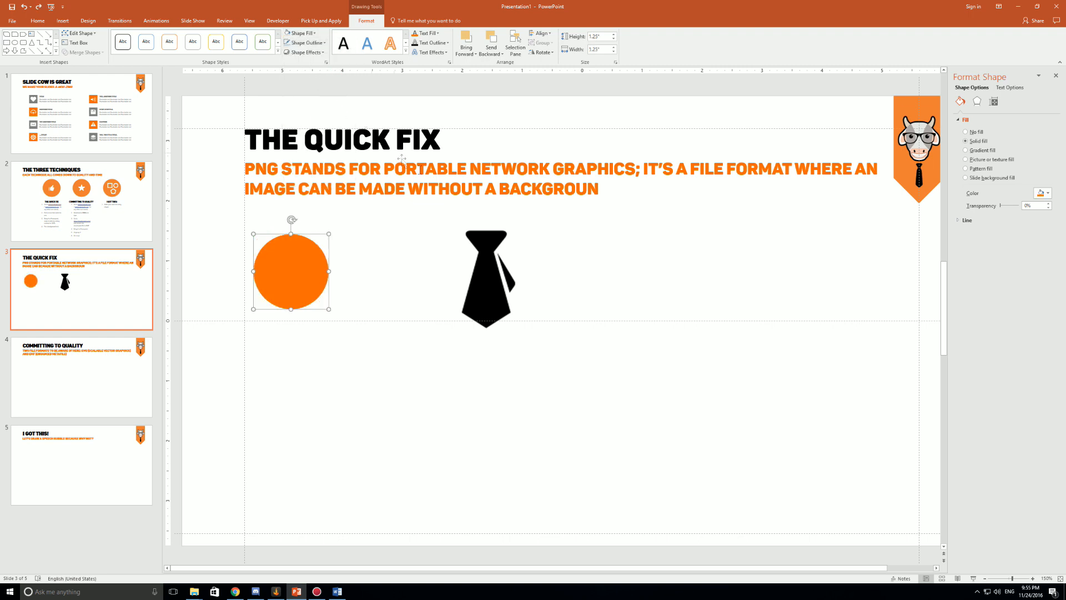
left_click(492, 252)
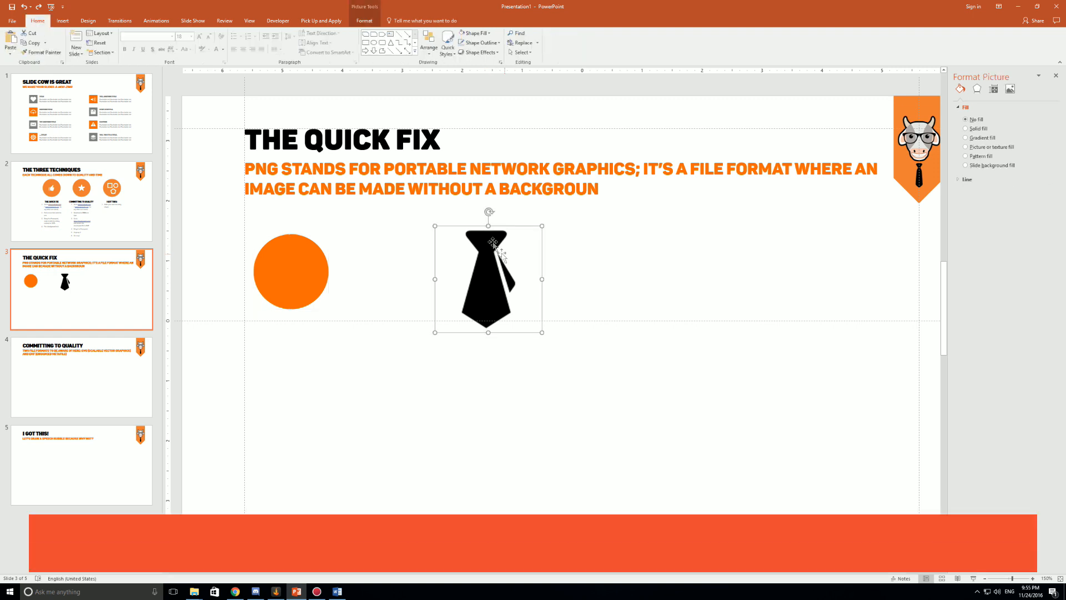
left_click(363, 21)
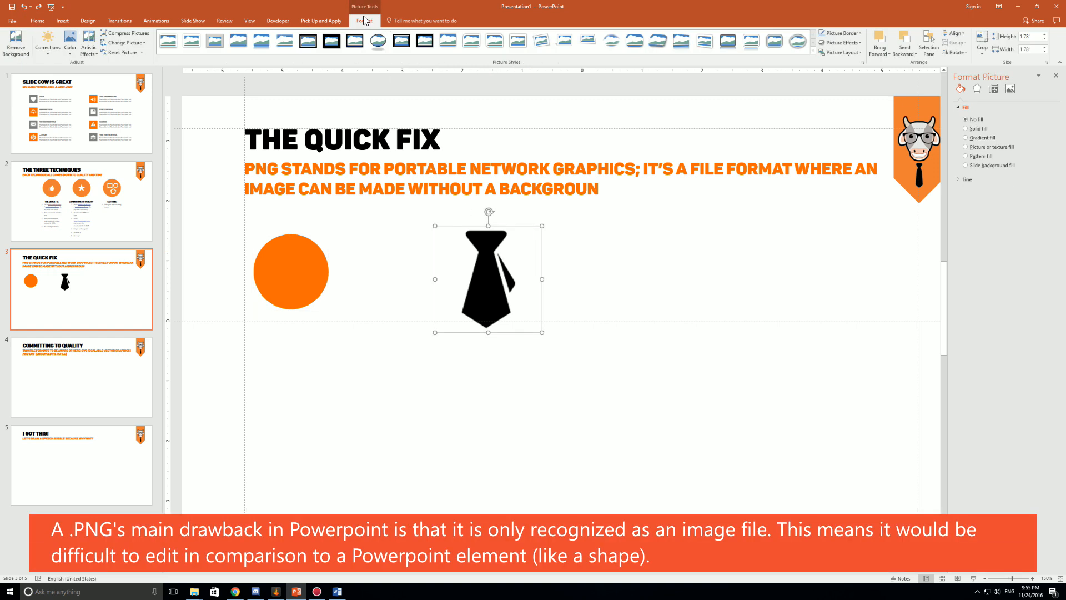
left_click(71, 41)
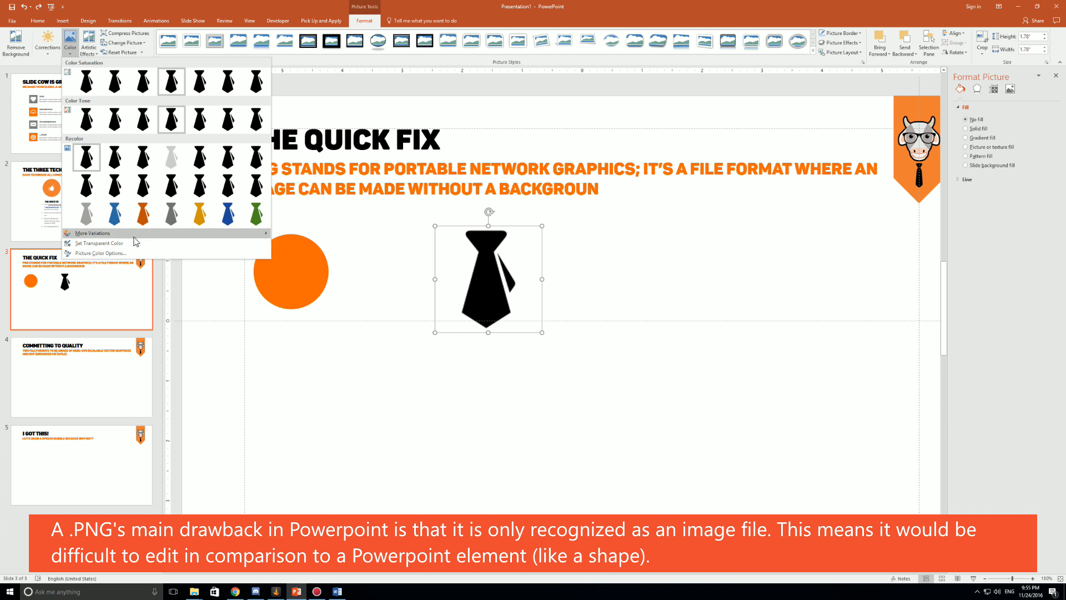
mouse_move(125, 234)
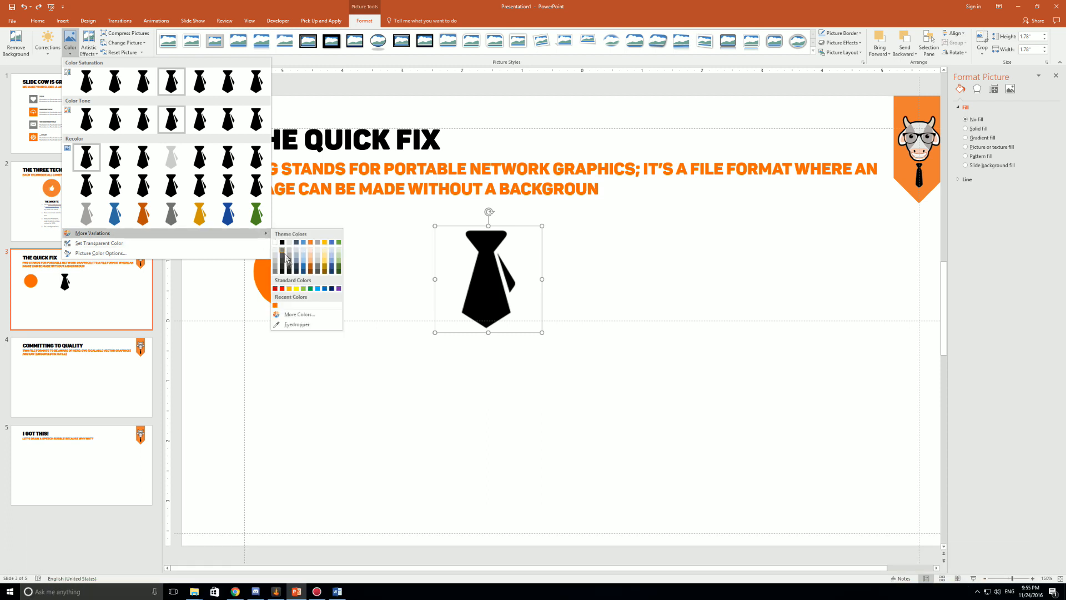
left_click(282, 288)
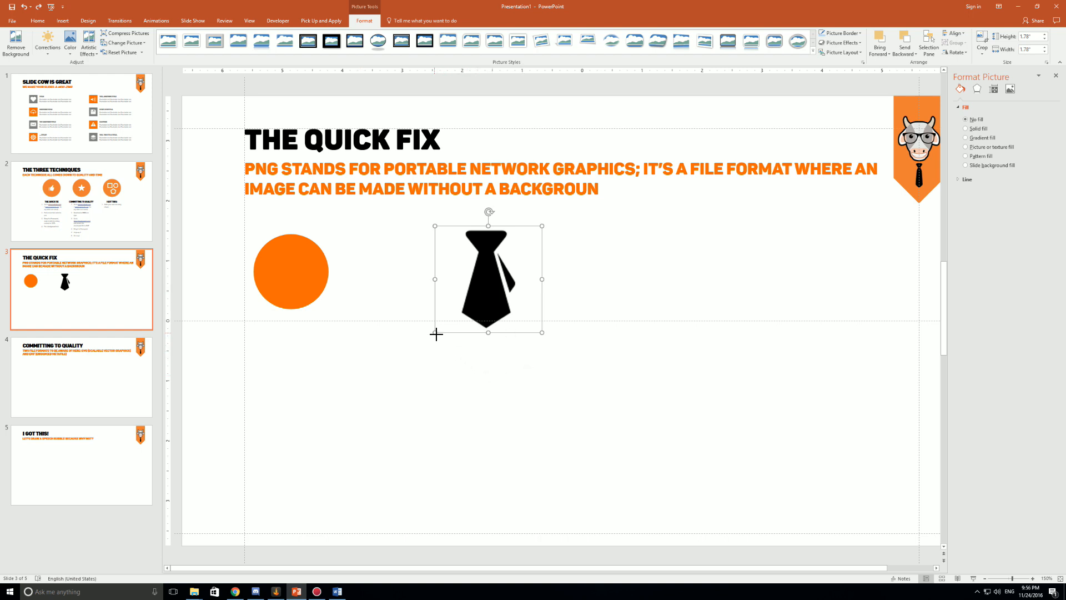
left_click_drag(436, 332, 491, 272)
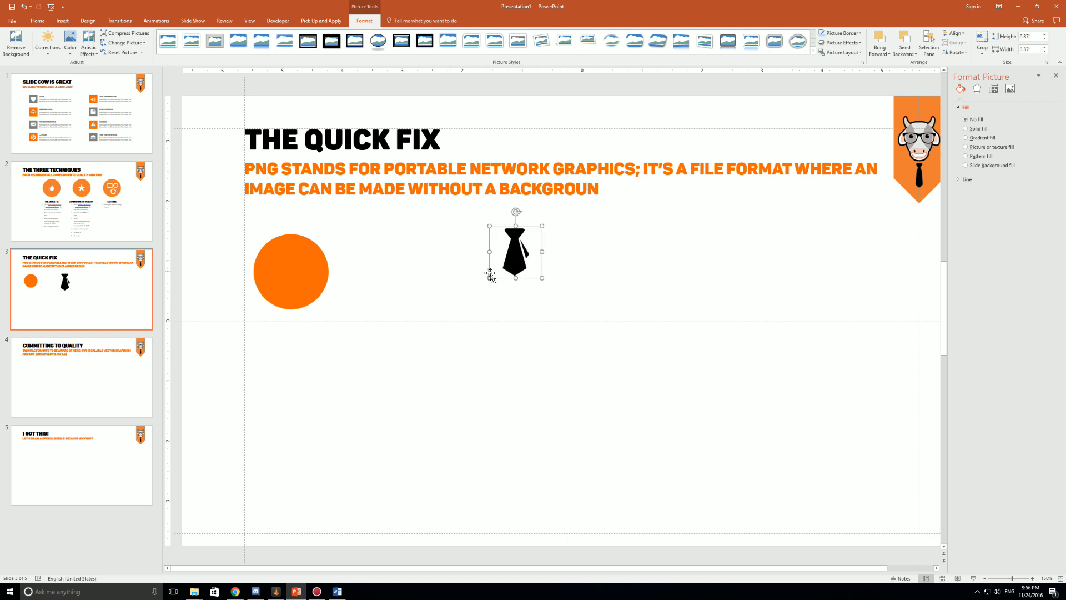
Step: Centre the tie picture on the orange circle and nudge it slightly lower
left_click(300, 274)
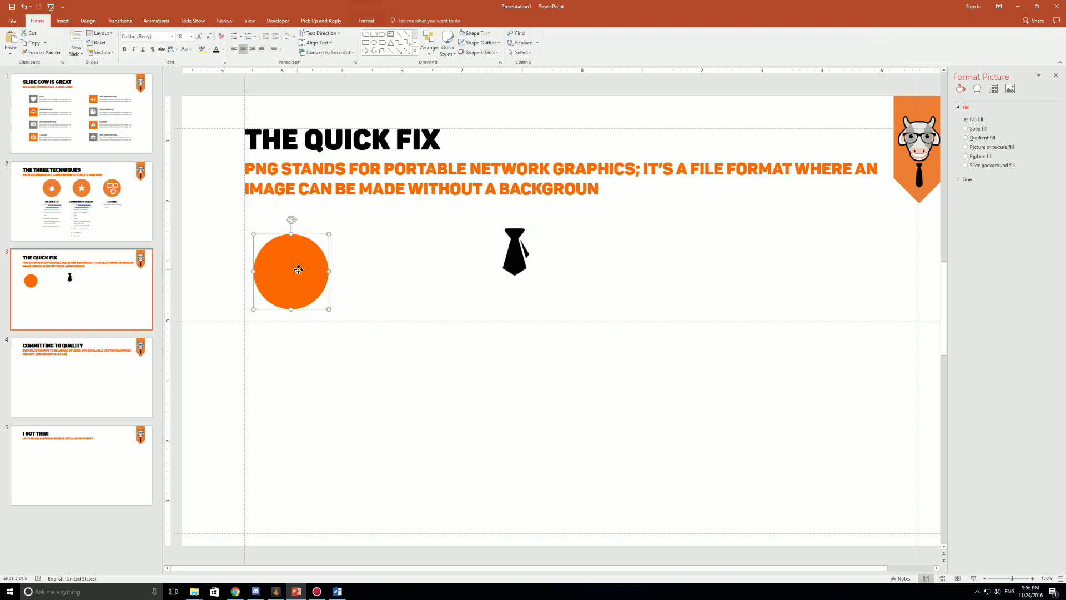
left_click(516, 254)
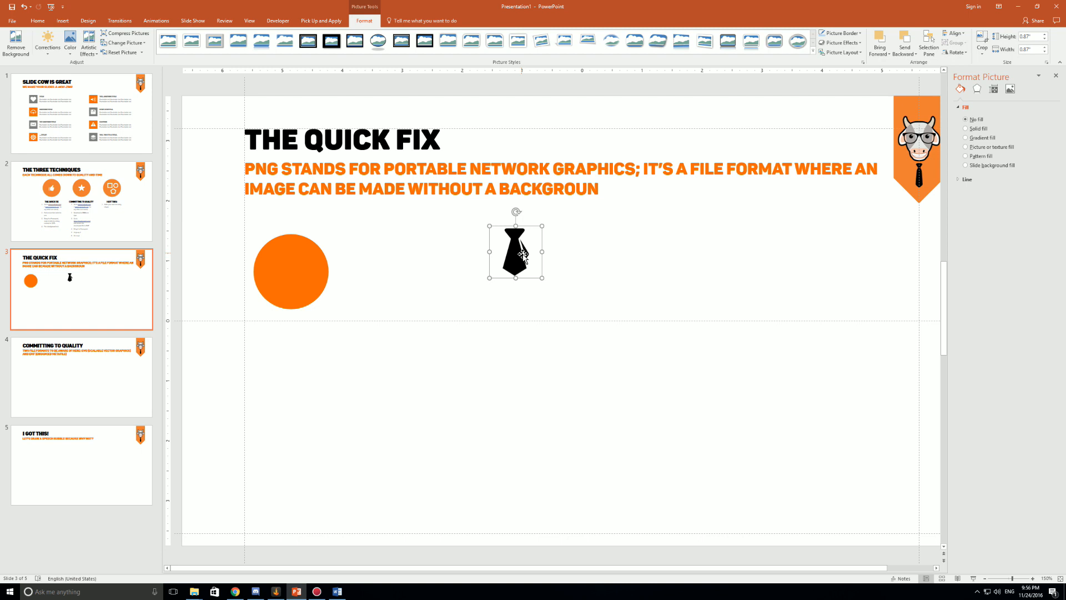
left_click_drag(519, 257, 297, 275)
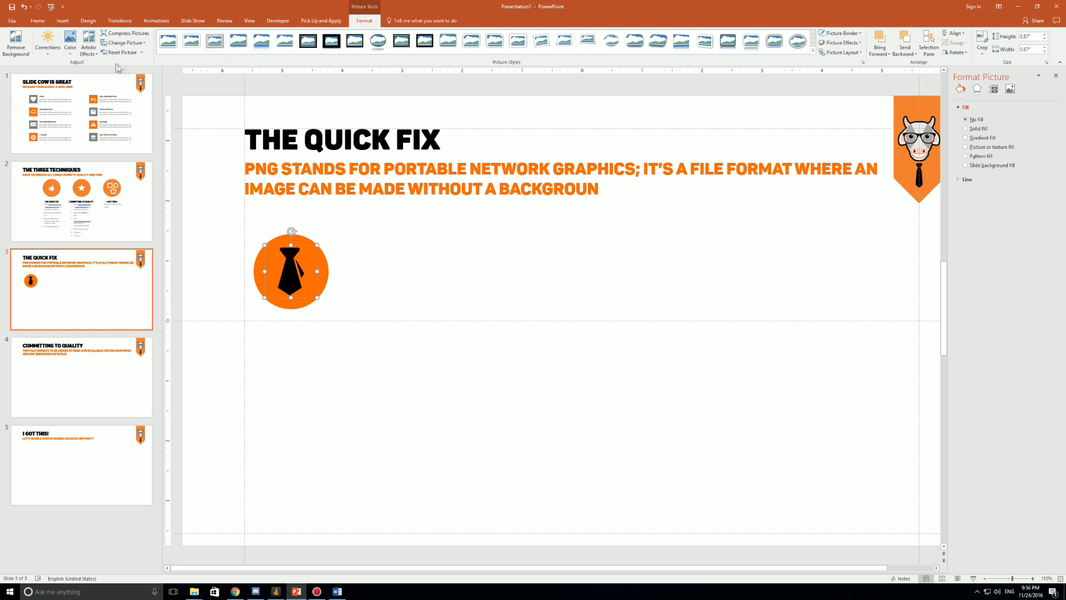
key("Down")
key("Down")
Step: Raise the tie's brightness to 100% in Picture Corrections so it turns white
left_click(69, 55)
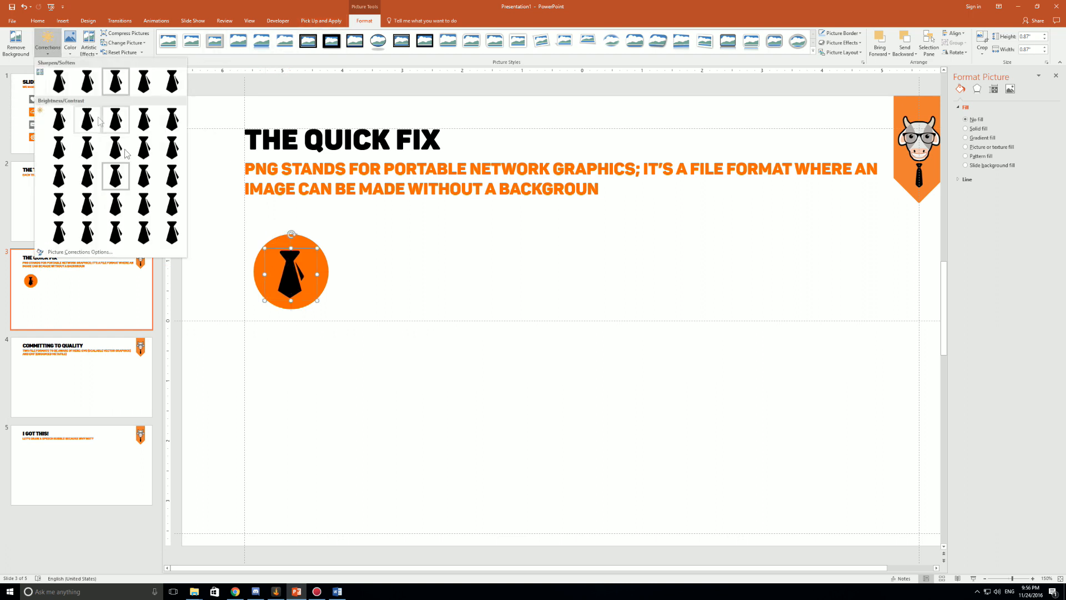
left_click(92, 254)
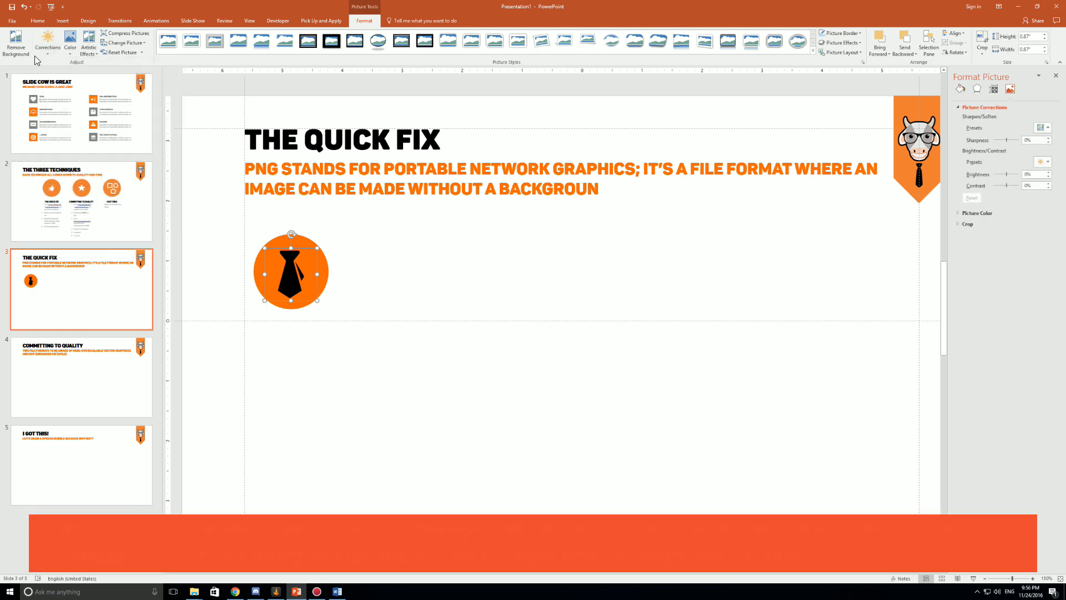
left_click(47, 46)
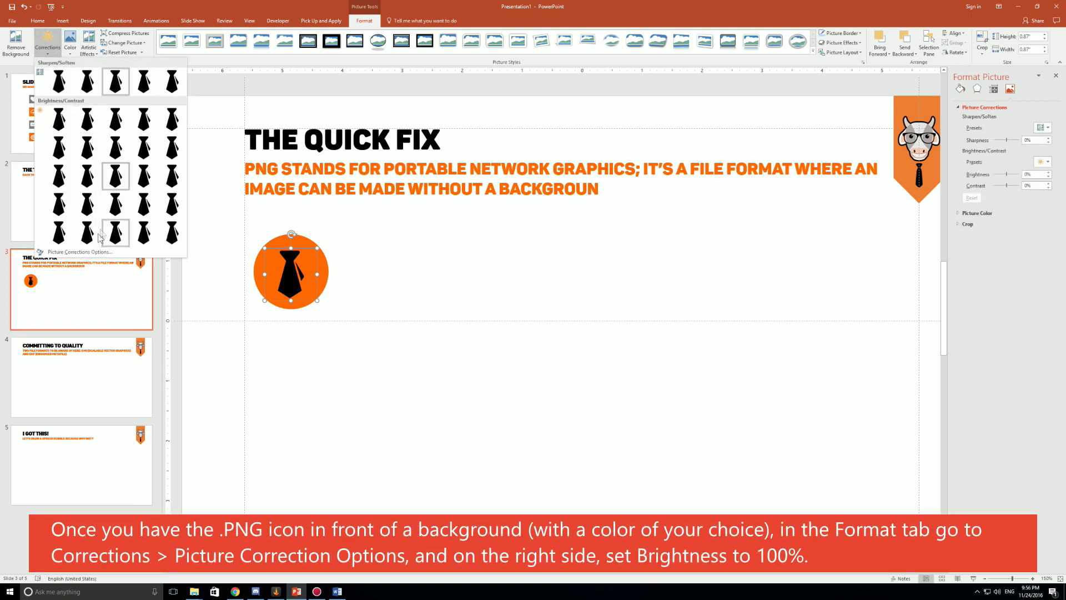
left_click(79, 251)
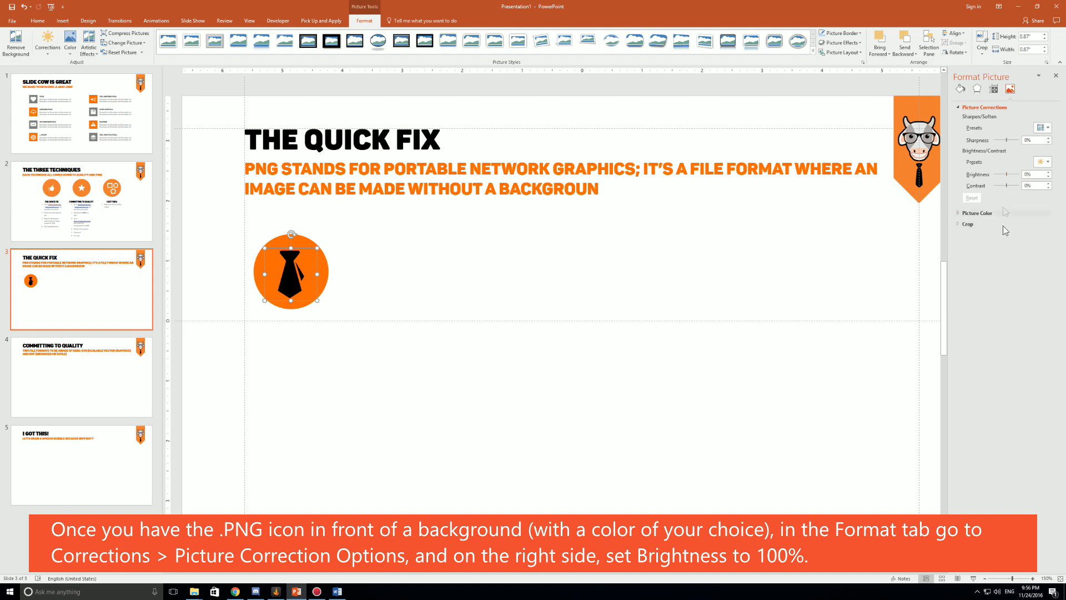
left_click_drag(1007, 174, 1035, 175)
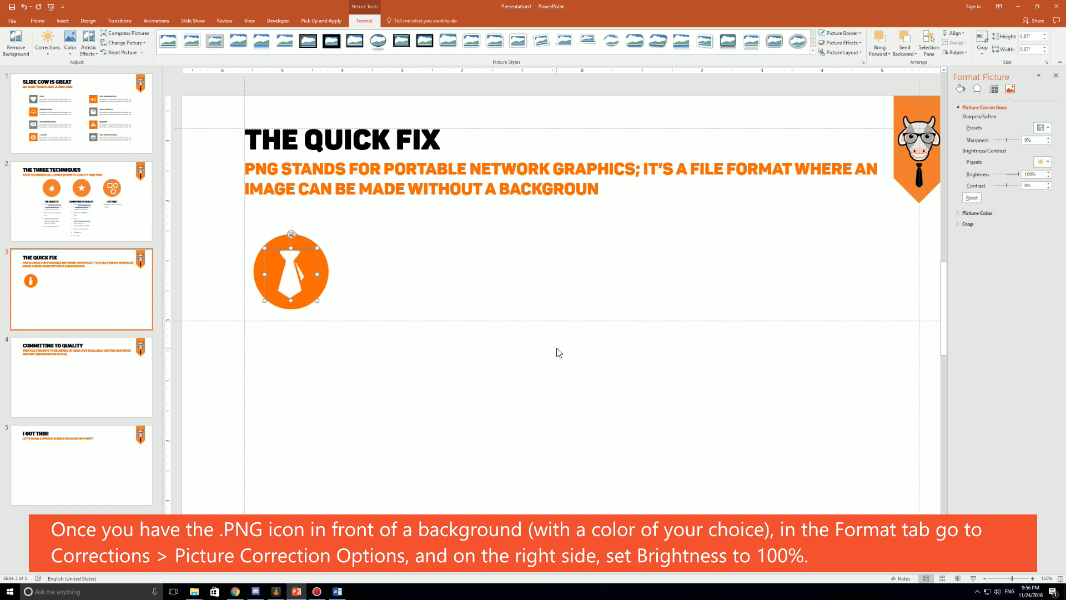
left_click(292, 275)
left_click(383, 287)
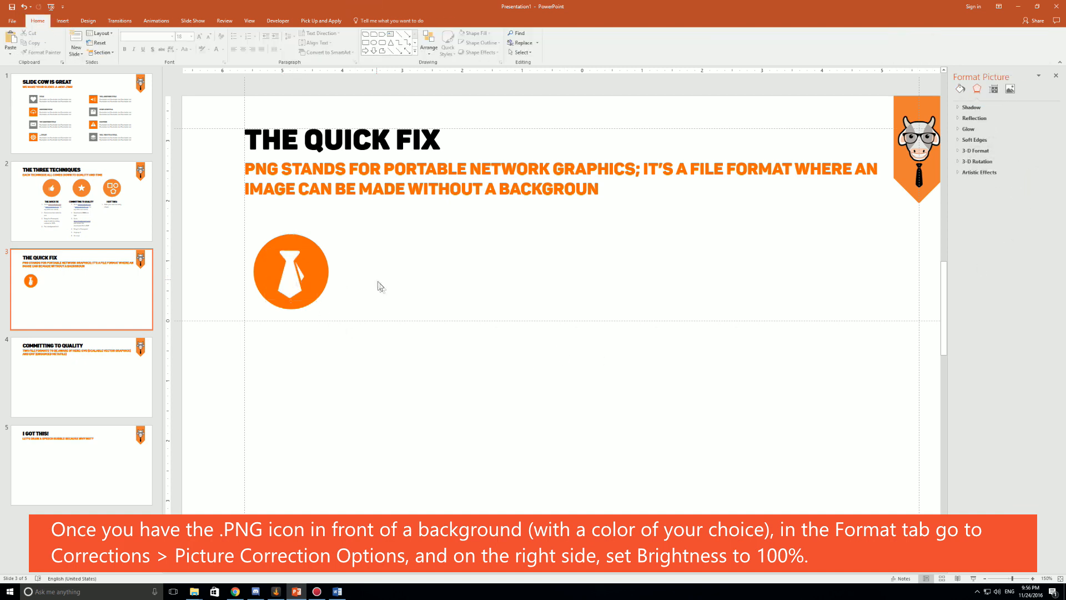
left_click(287, 274)
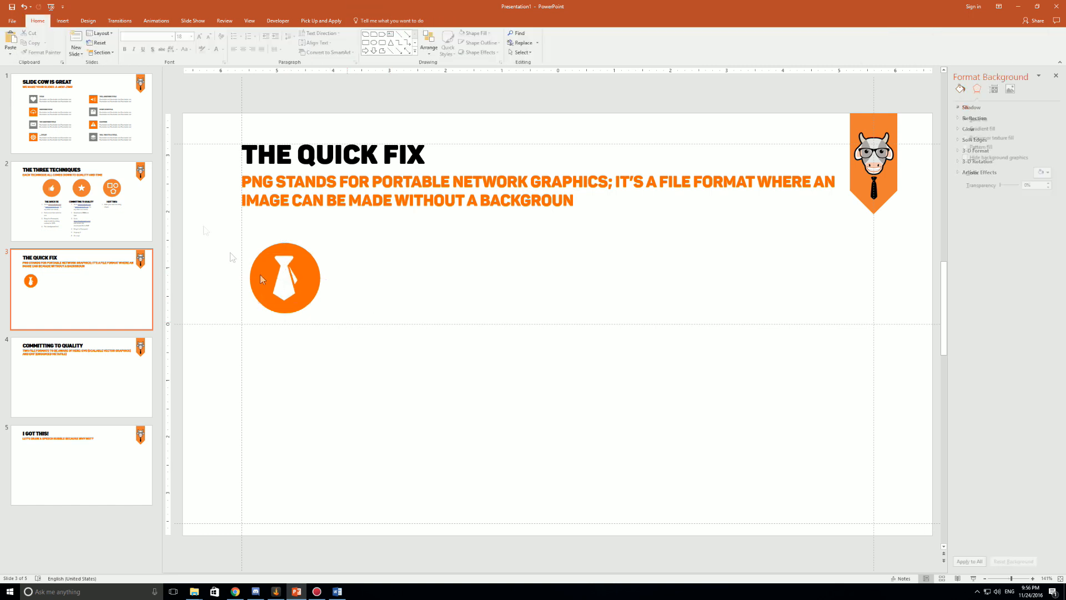
Step: Group the circle and tie into one icon and shrink it smaller
left_click_drag(192, 214, 356, 339)
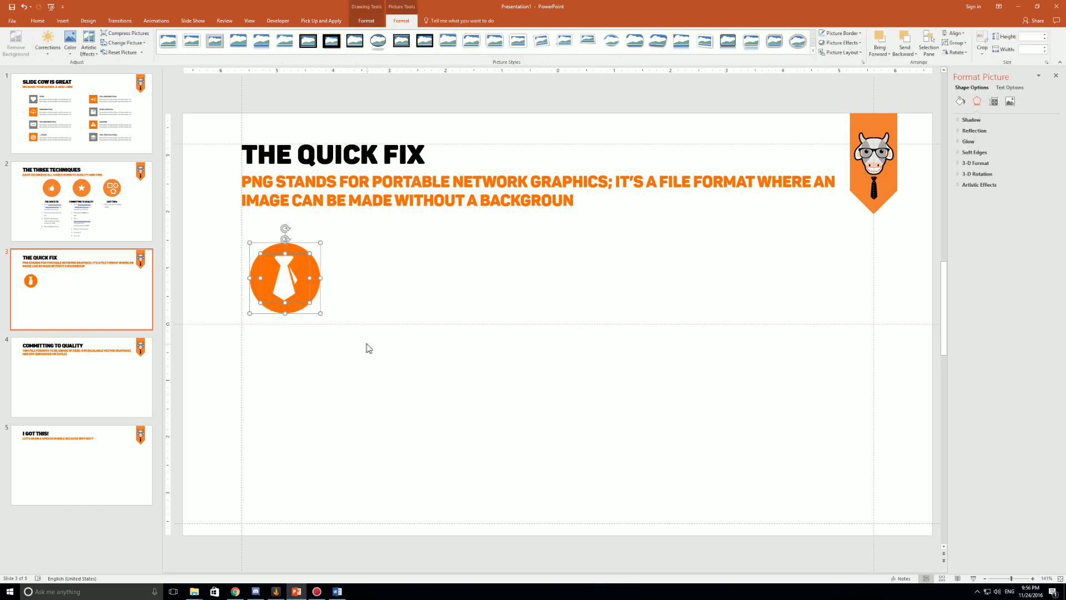
key("ctrl+g")
left_click_drag(247, 318, 281, 267)
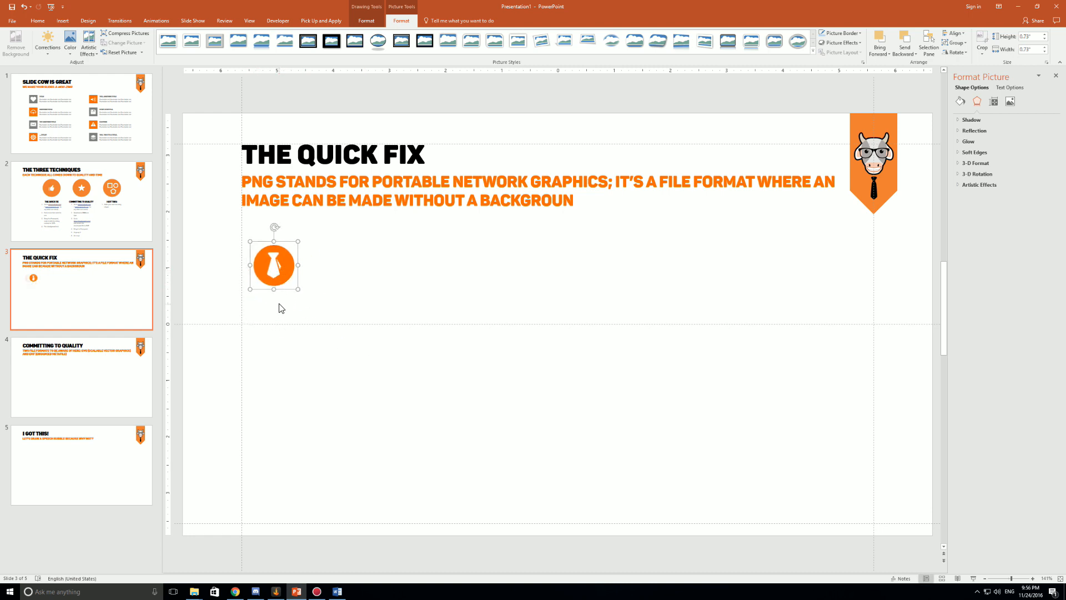
Step: View the Committing to Quality slide, then return to The Three Techniques slide
left_click(388, 390)
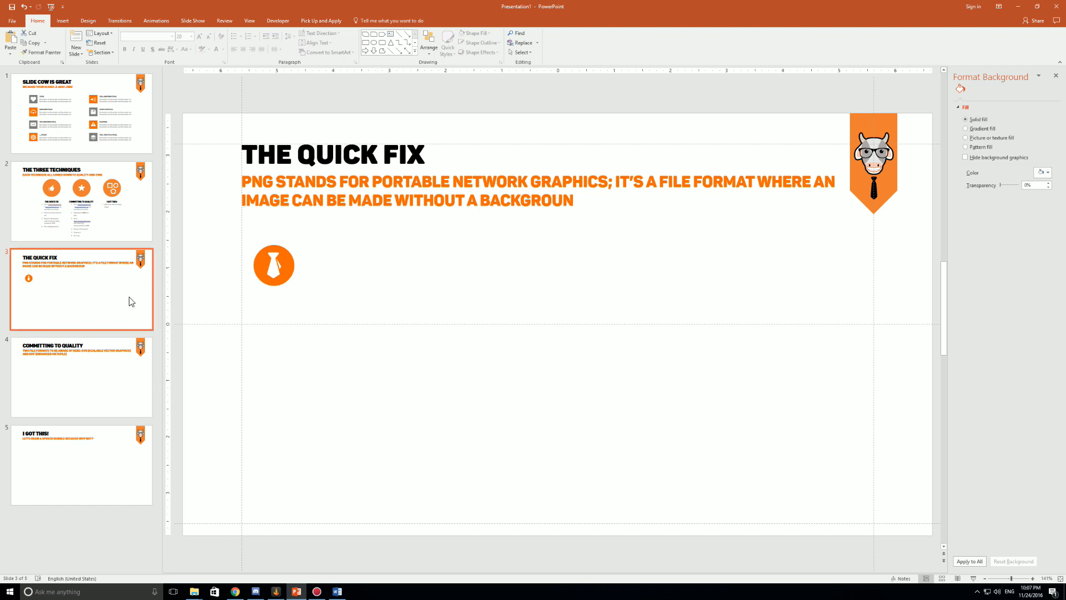
left_click(81, 367)
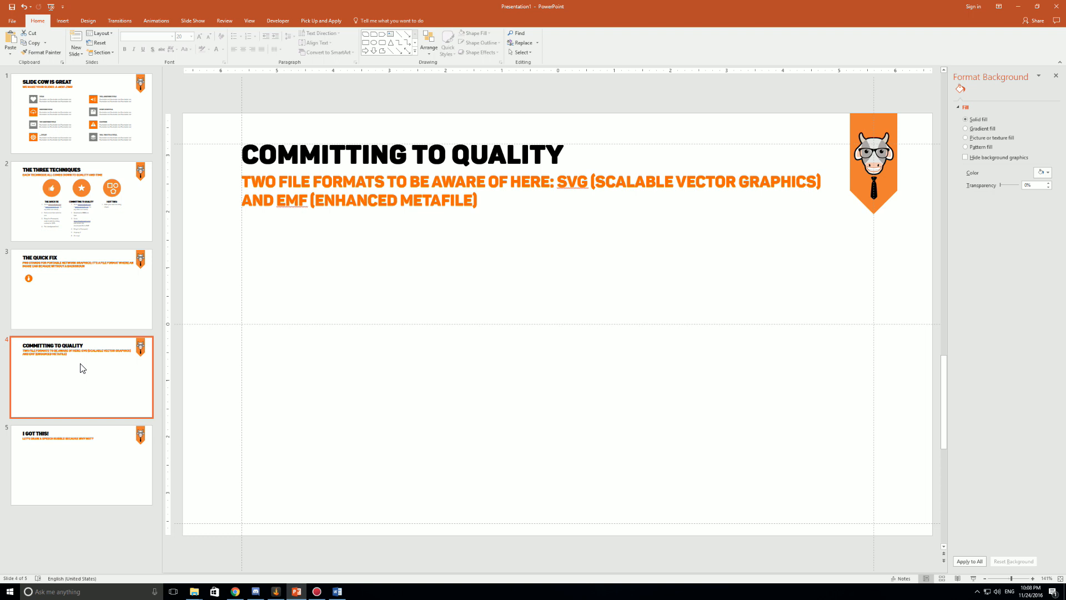
left_click(471, 198)
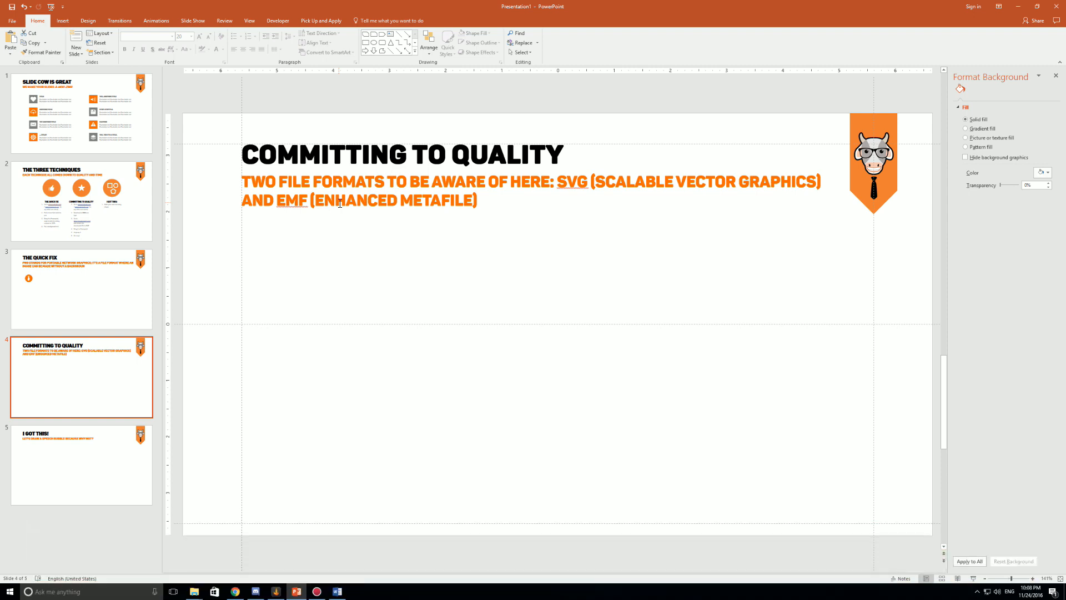
left_click(81, 200)
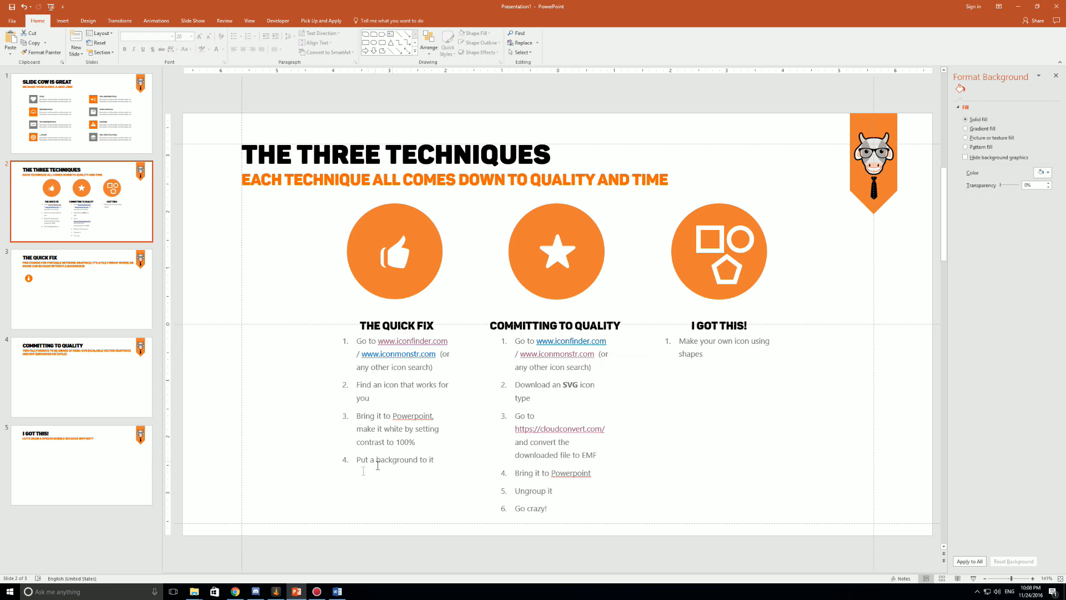
Step: Switch to the browser and bring up the iconmonstr site
left_click(235, 592)
left_click(125, 6)
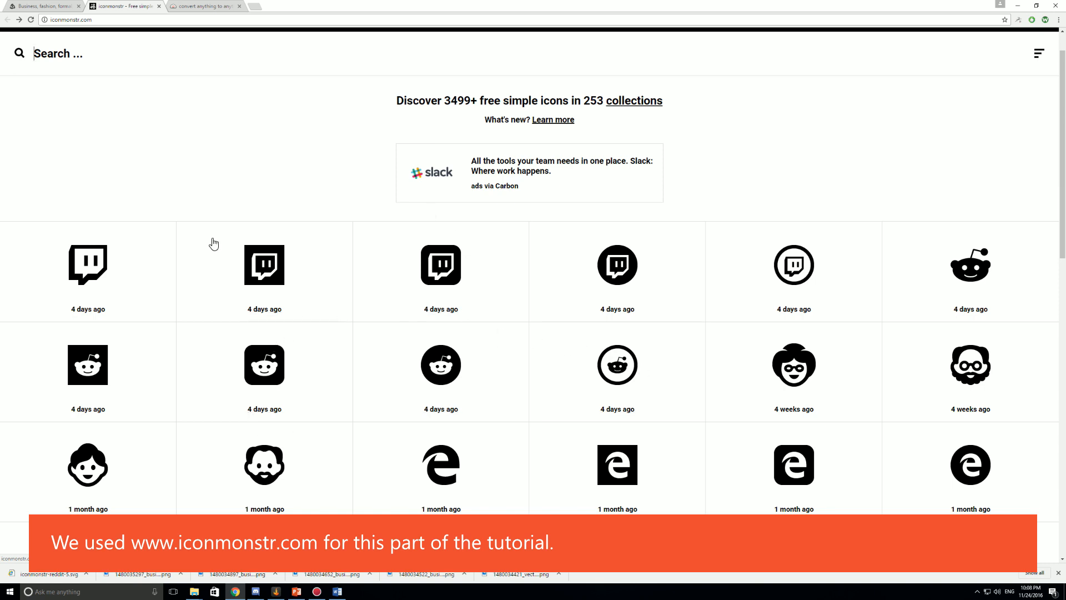
Step: Download the Reddit 5 icon as SVG from iconmonstr, reveal it in its folder and drag it toward the desktop
left_click(621, 378)
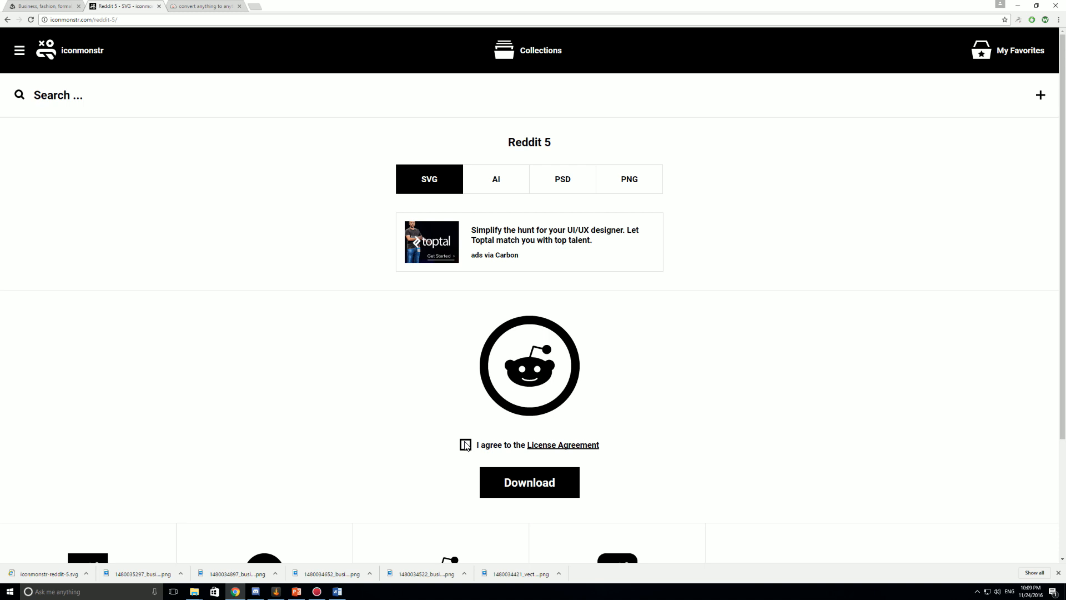
left_click(466, 446)
left_click(88, 573)
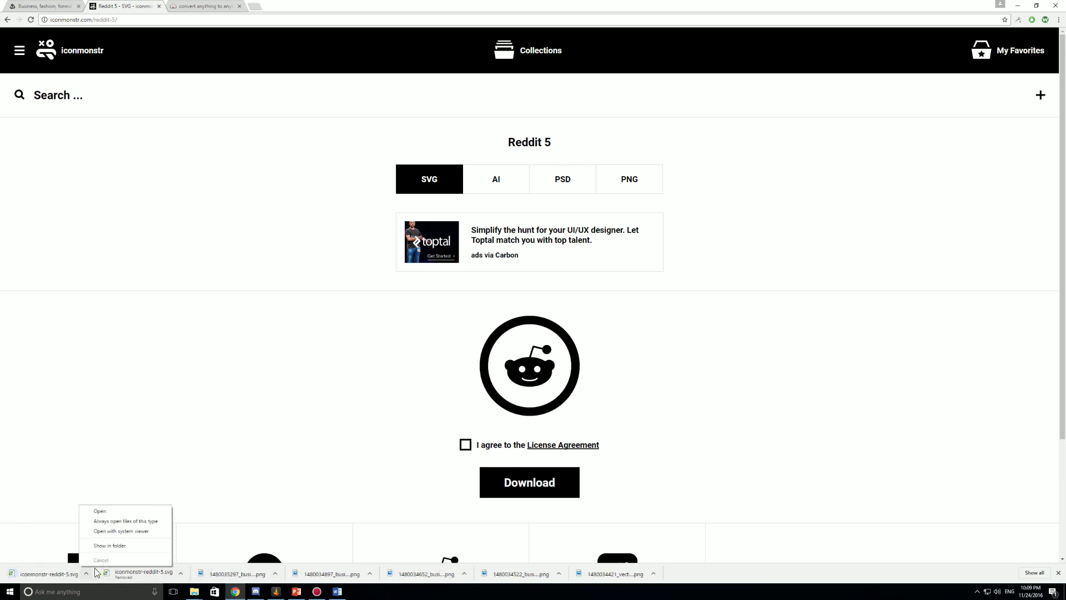
left_click(113, 545)
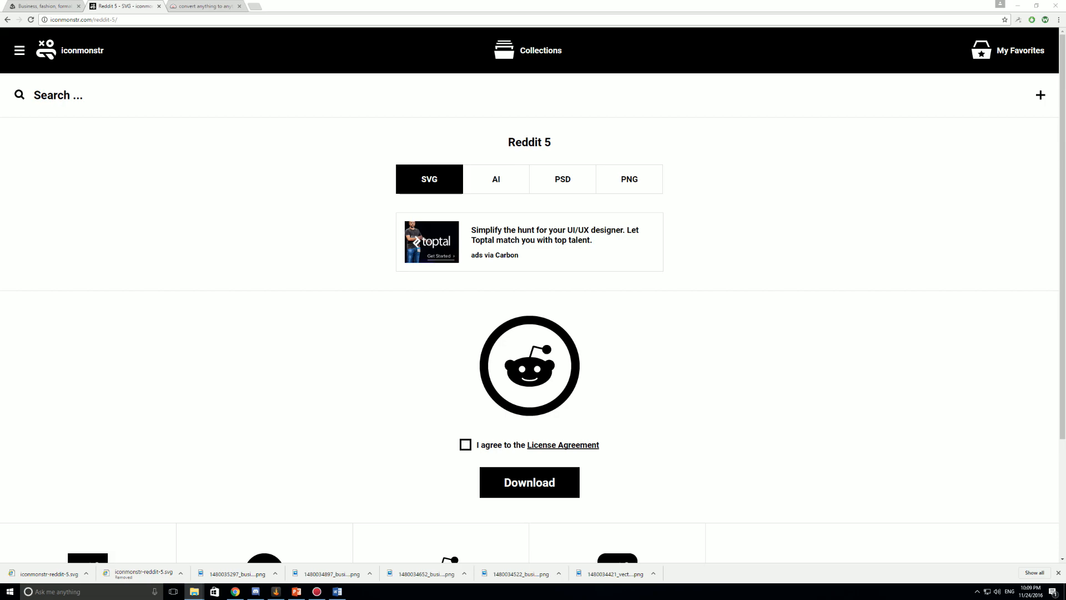
left_click_drag(141, 573, 1062, 583)
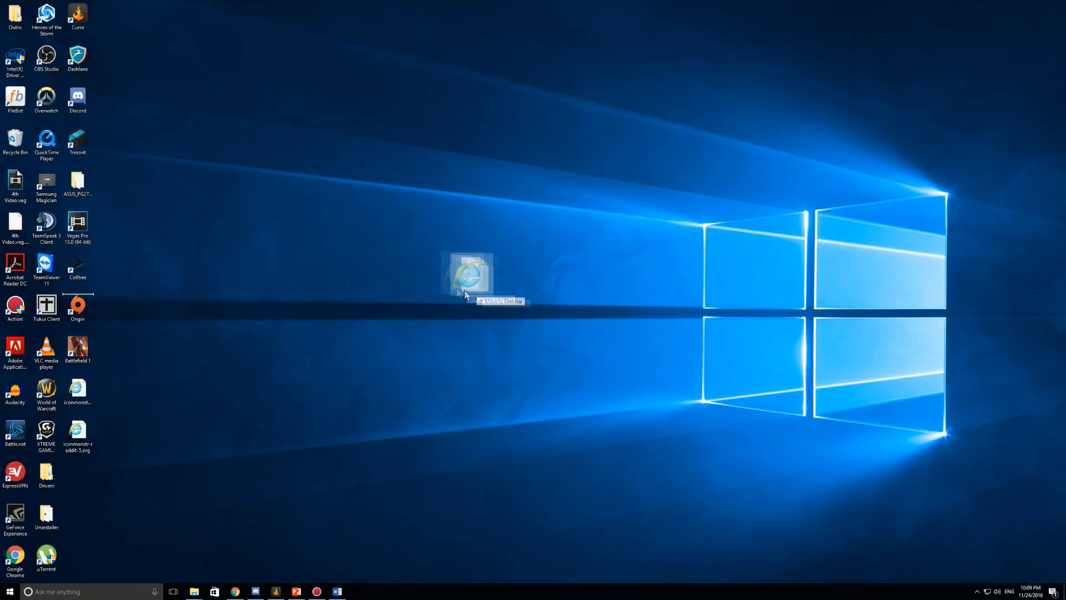
Step: Drop the Reddit SVG on the desktop, replacing the older copy, then return to the browser
left_click_drag(1056, 576, 391, 482)
left_click(231, 242)
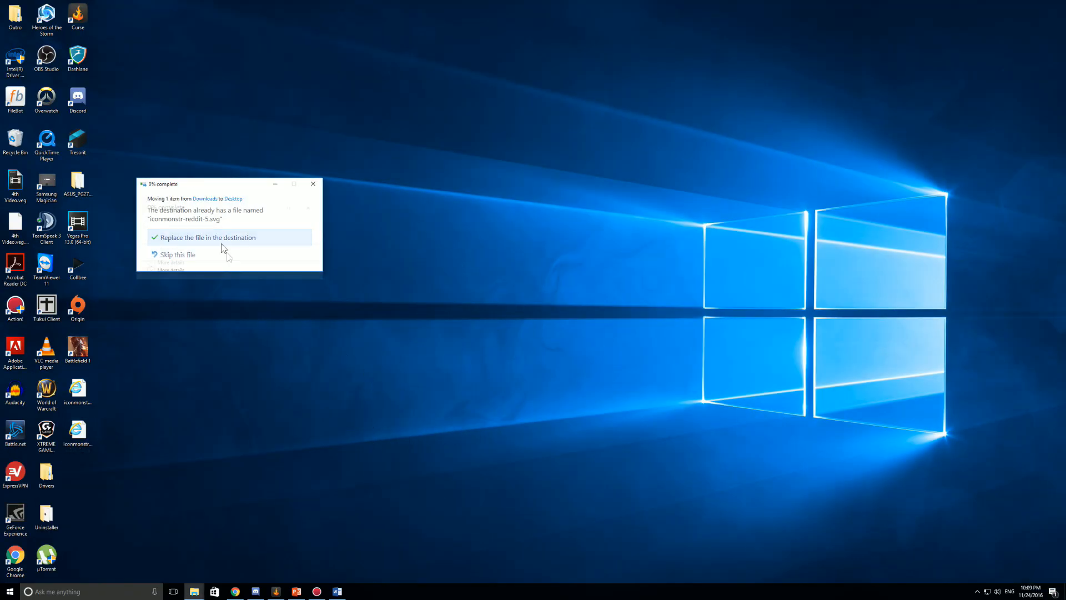
left_click(140, 437)
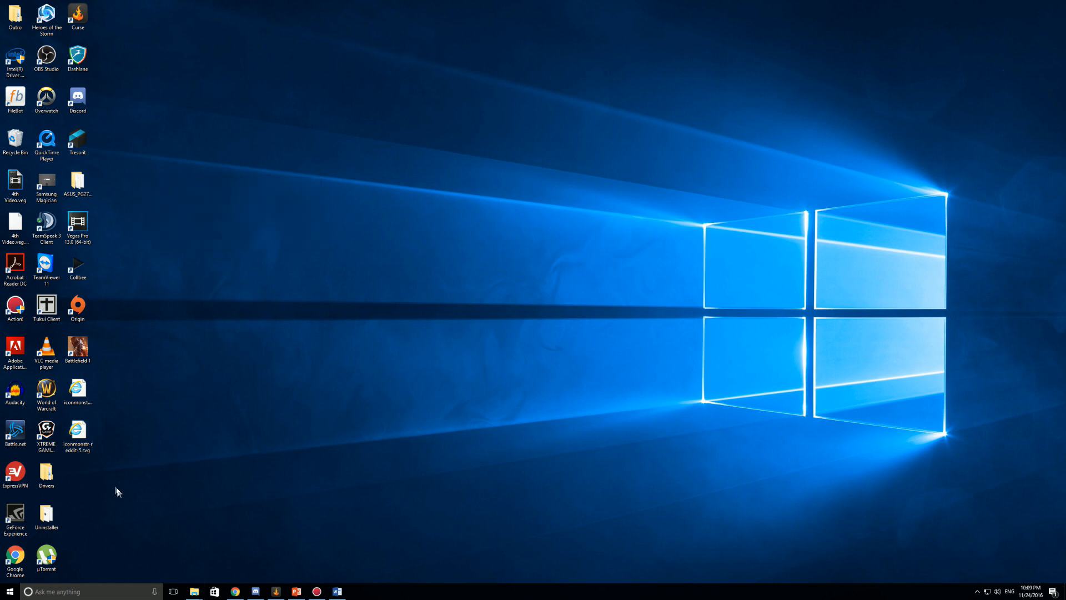
left_click(75, 433)
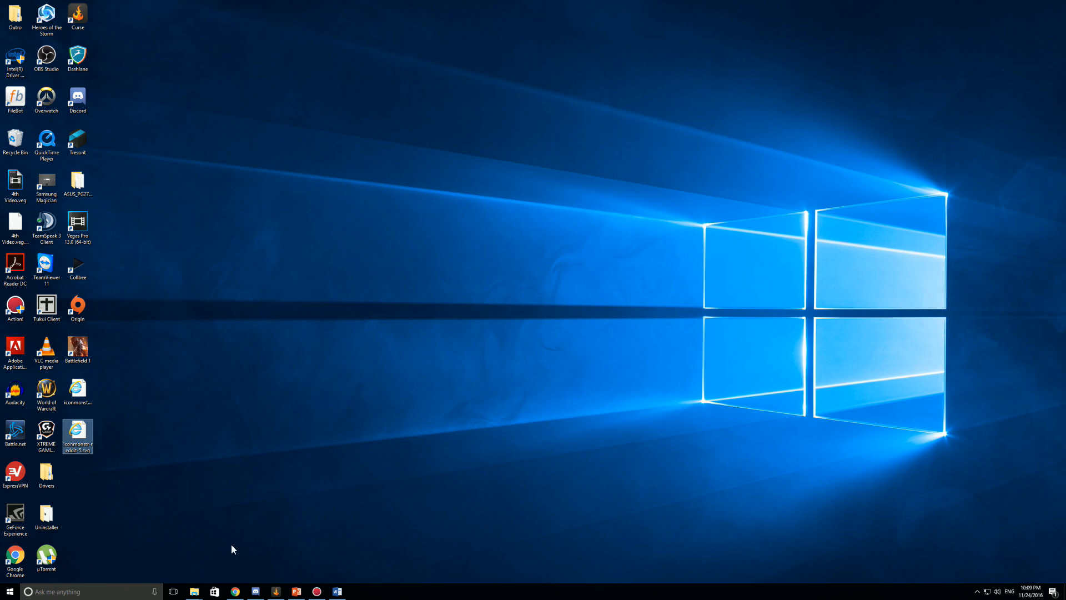
left_click(235, 591)
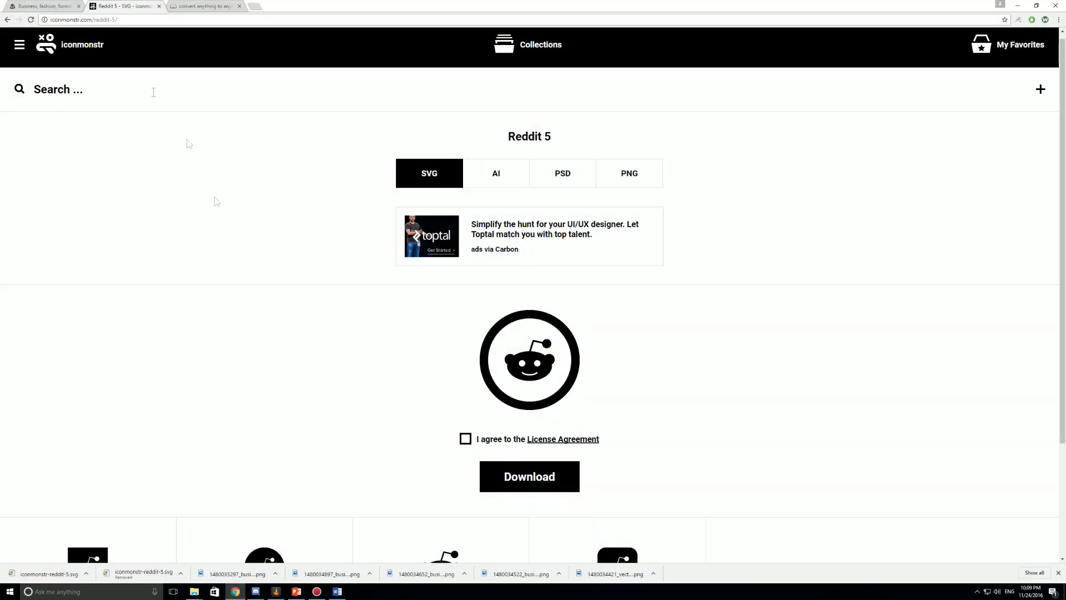
Step: Upload the reddit SVG from the Desktop to CloudConvert
left_click(192, 6)
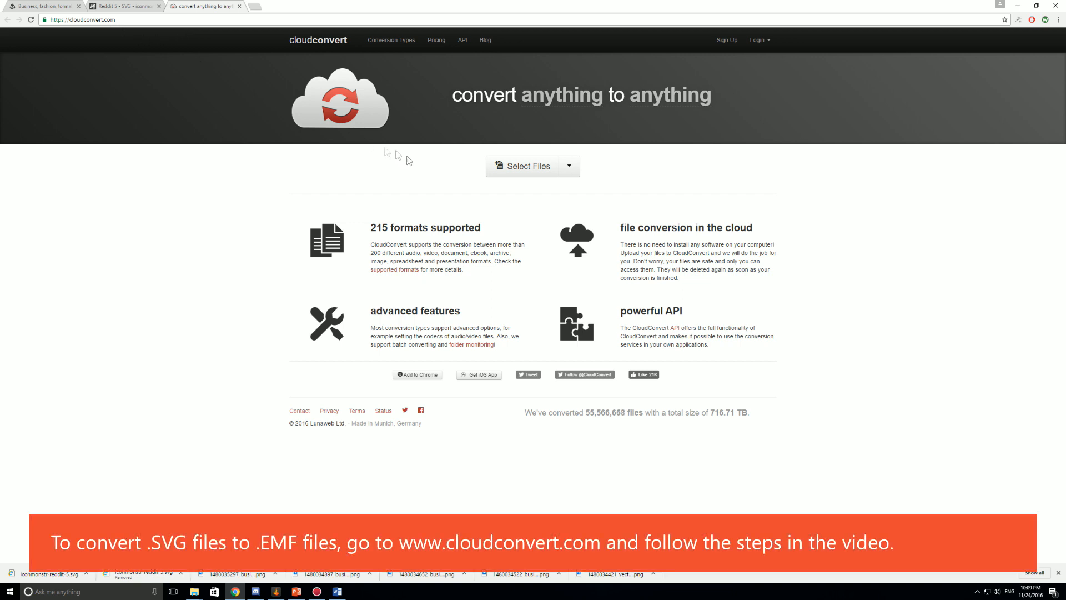
left_click(521, 166)
left_click(33, 62)
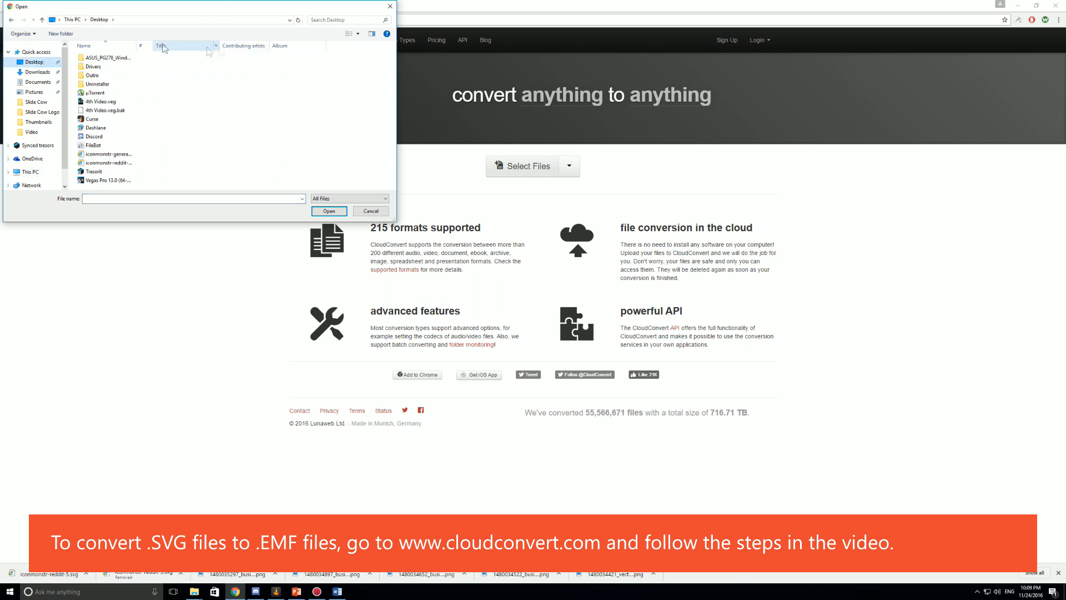
left_click(101, 101)
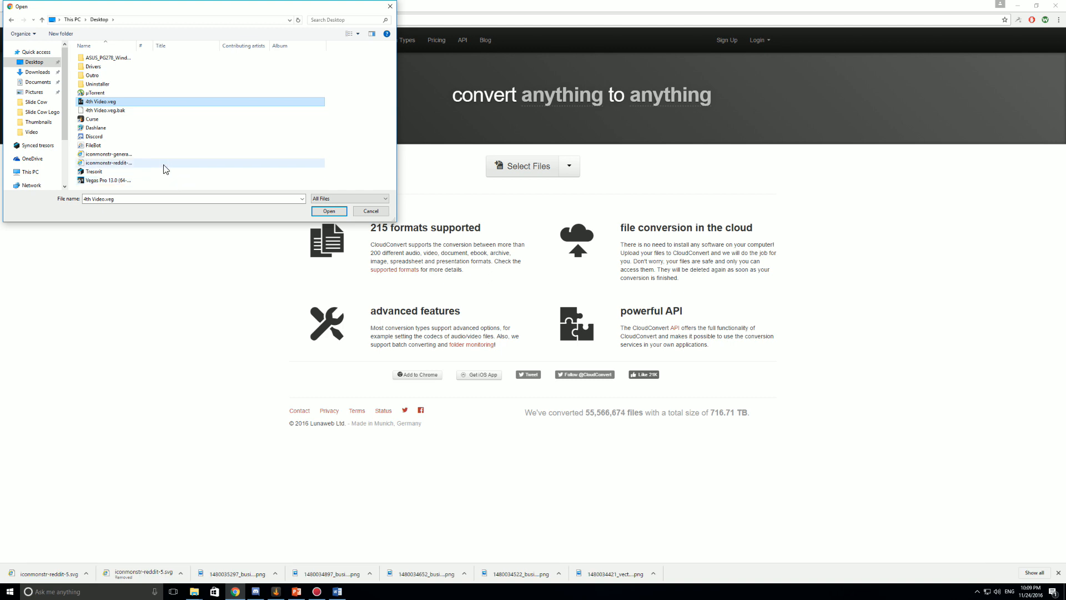
double_click(164, 163)
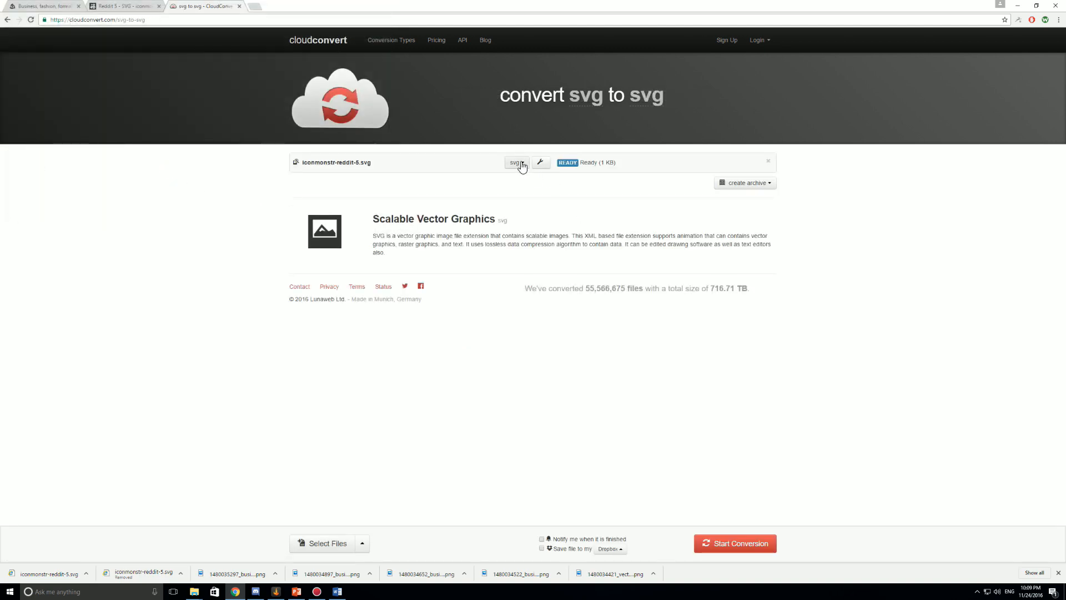
Step: Convert the SVG to EMF, download it, reveal it in its folder and drag it toward PowerPoint
left_click(518, 163)
mouse_move(521, 210)
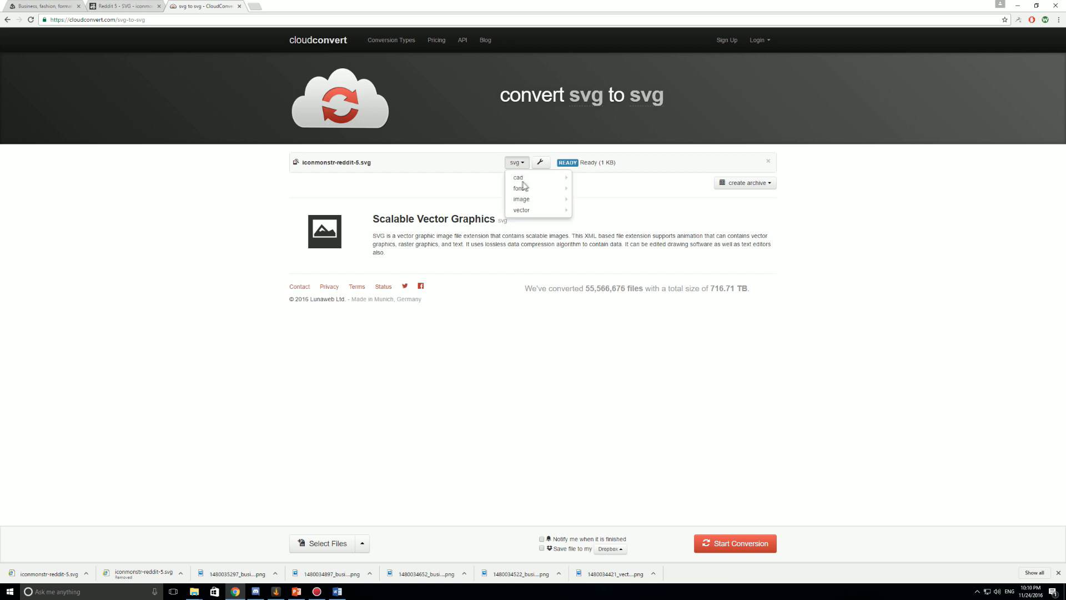
left_click(489, 210)
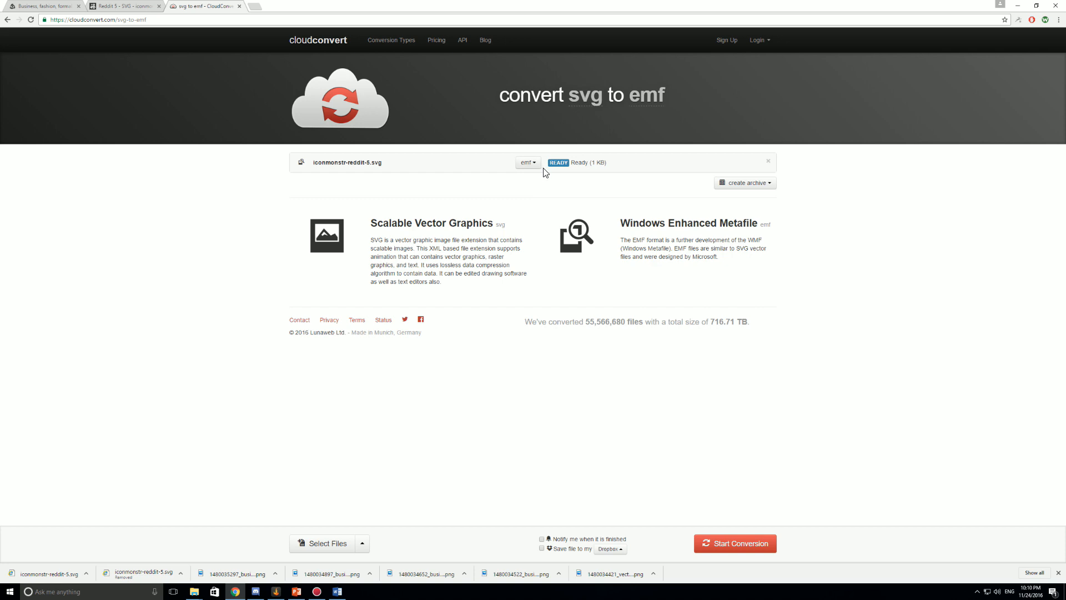
left_click(738, 542)
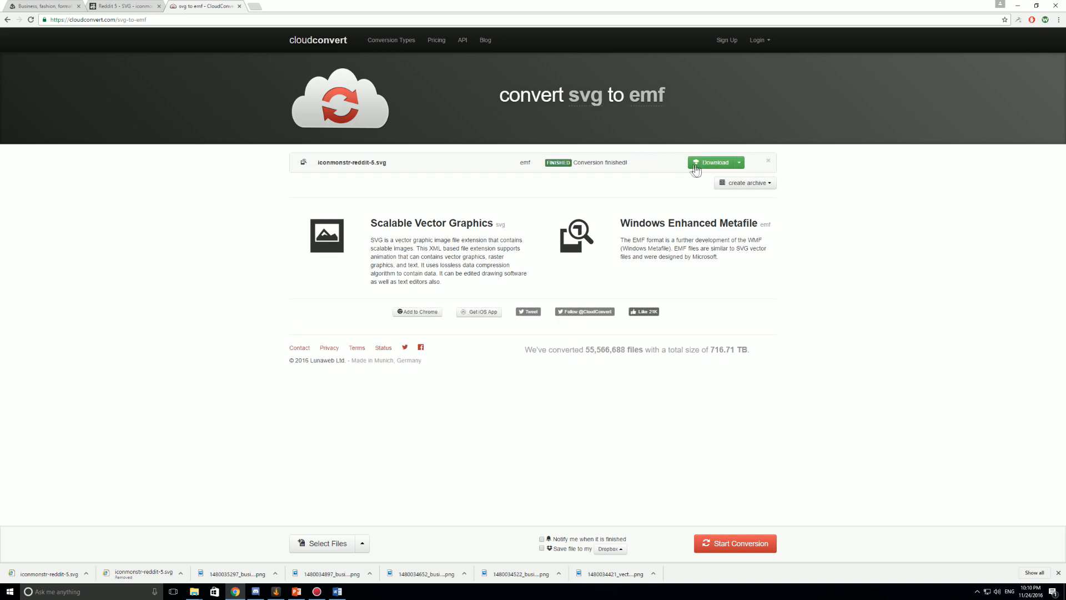
left_click(707, 165)
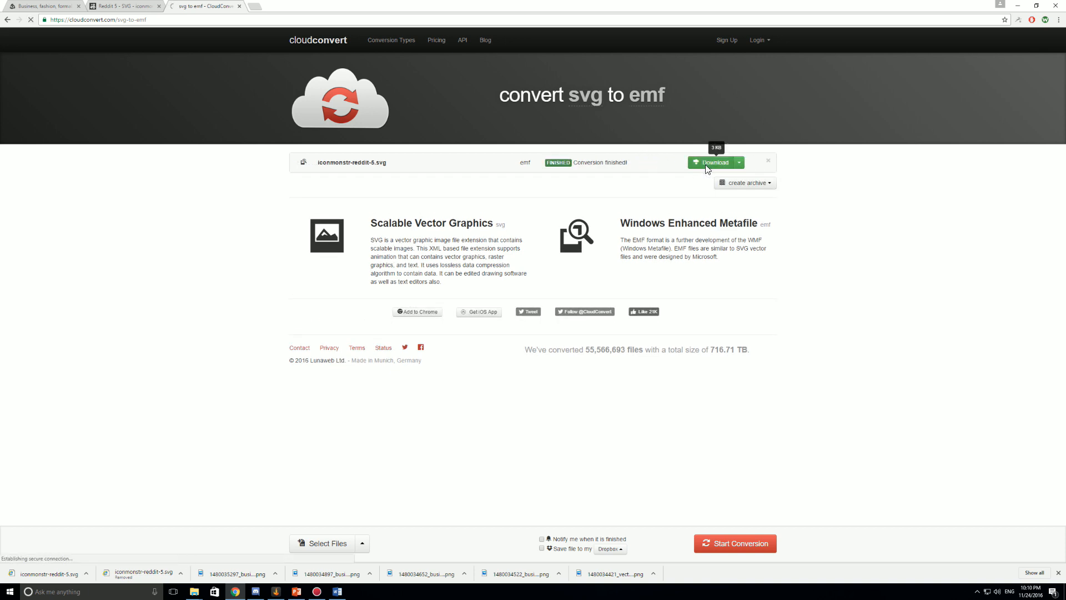
left_click(85, 574)
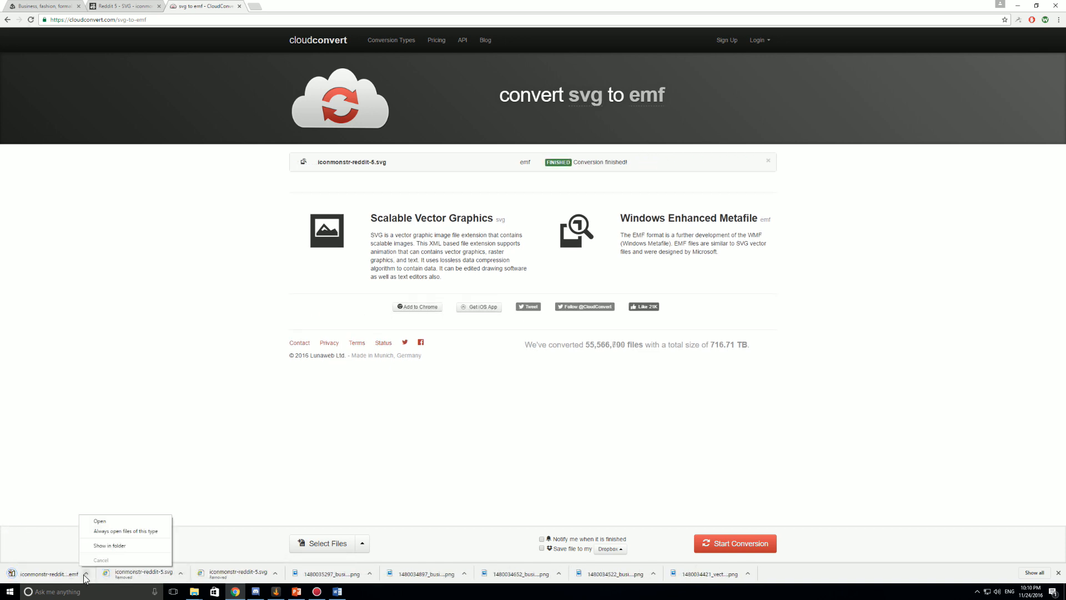
left_click(109, 546)
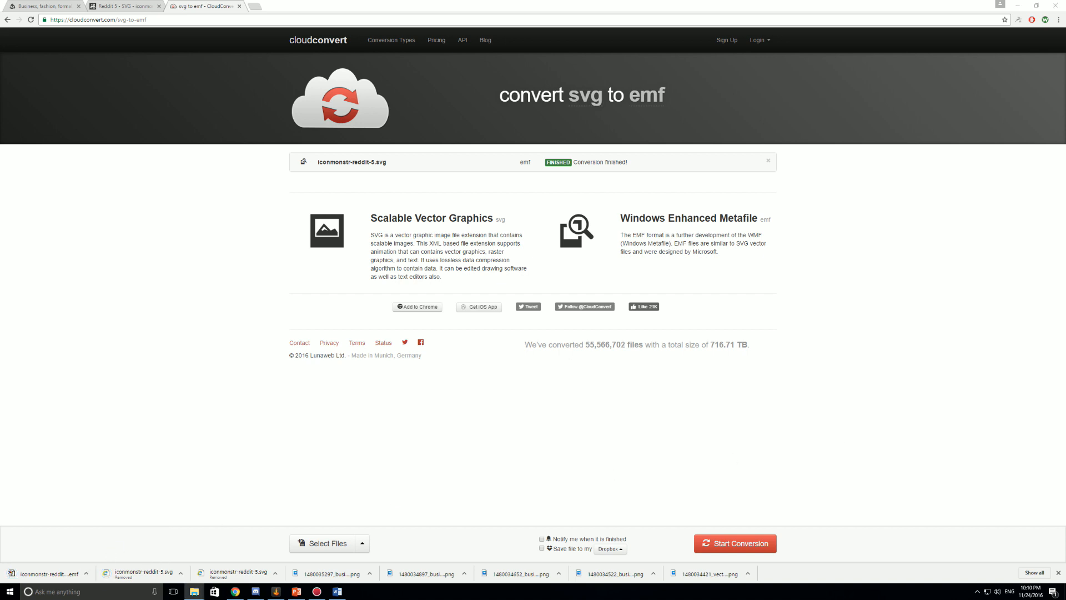
left_click_drag(641, 313, 298, 574)
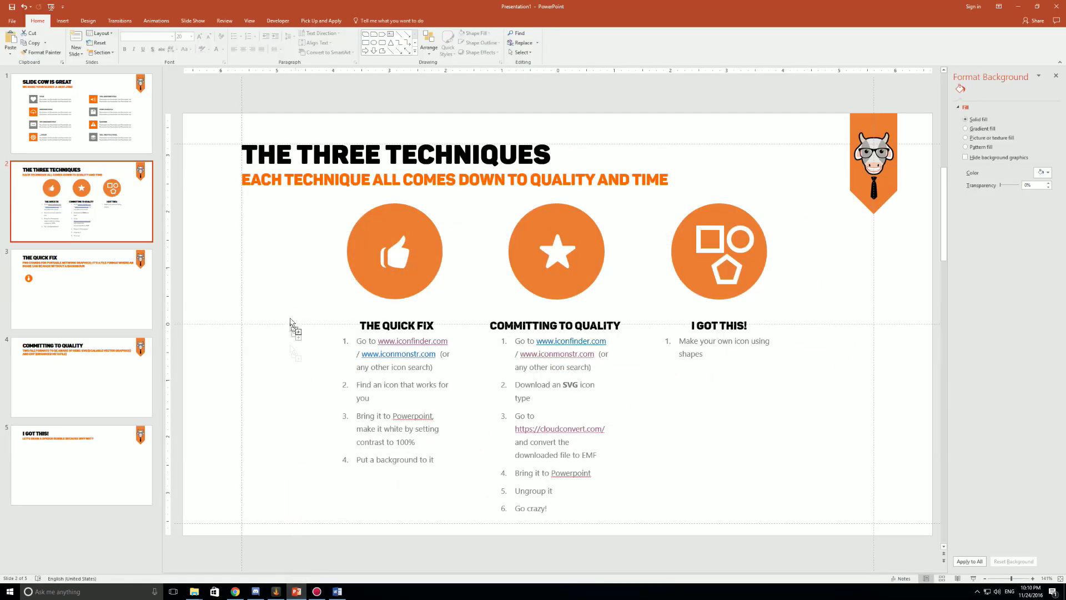
Step: Move the reddit EMF icon from the techniques slide onto the Committing to Quality slide
left_click_drag(298, 574, 291, 326)
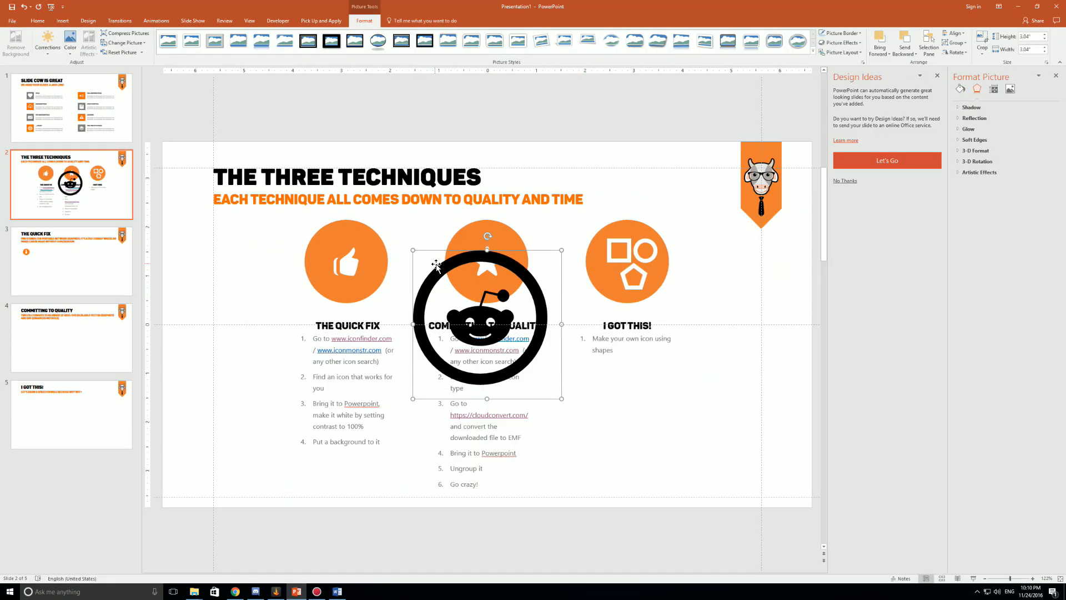
key("Delete")
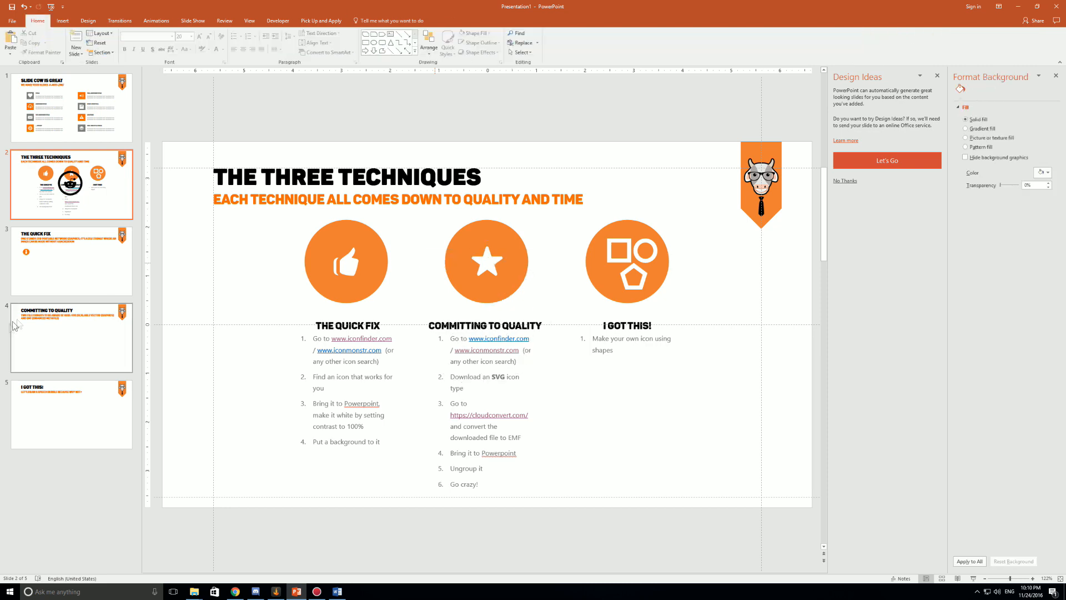
left_click(90, 362)
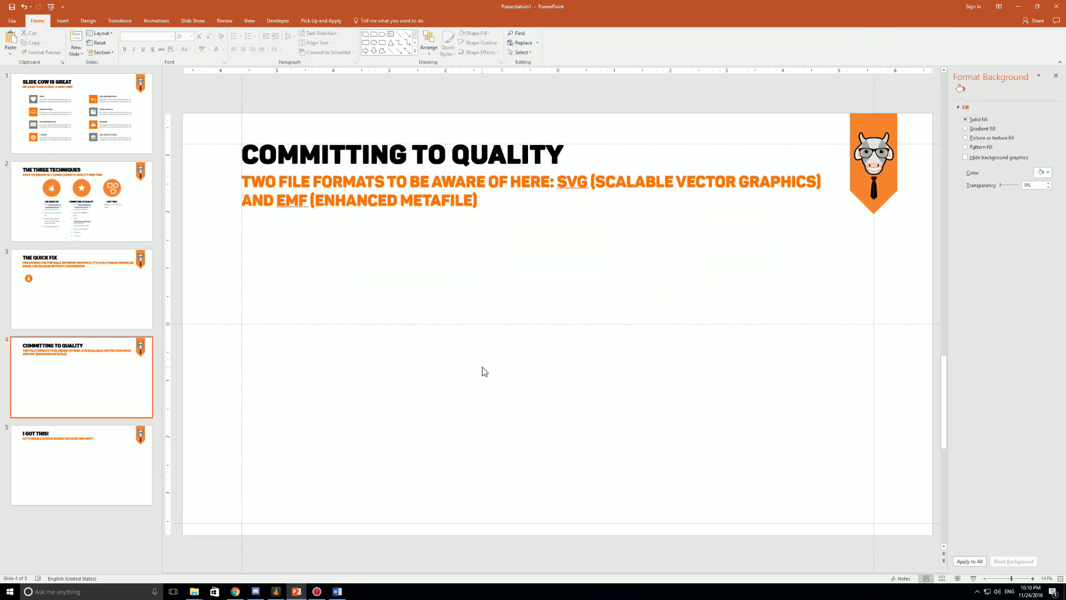
key("ctrl+v")
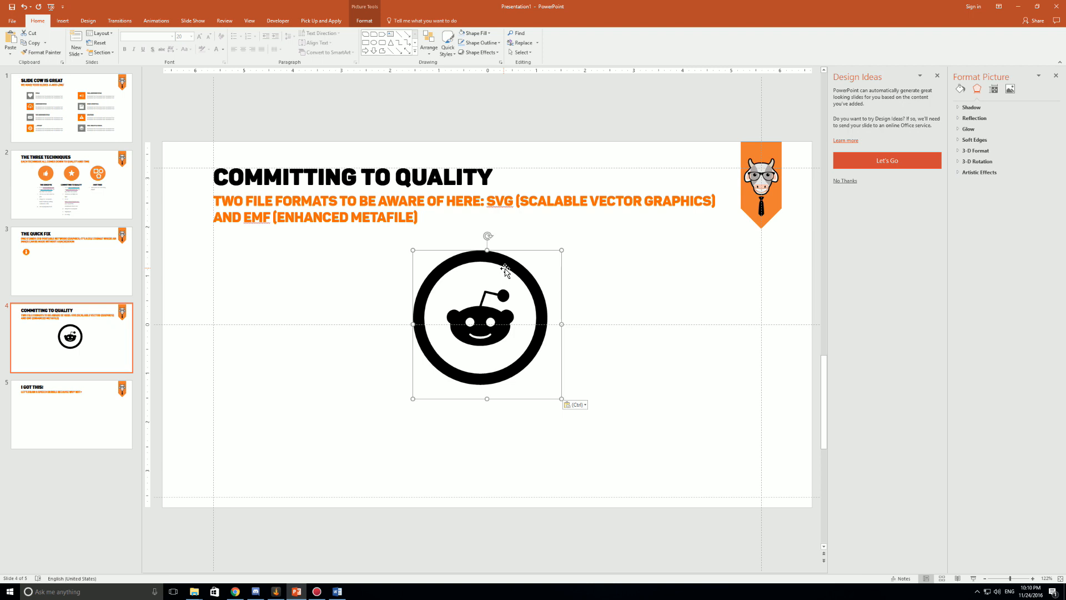
left_click(428, 42)
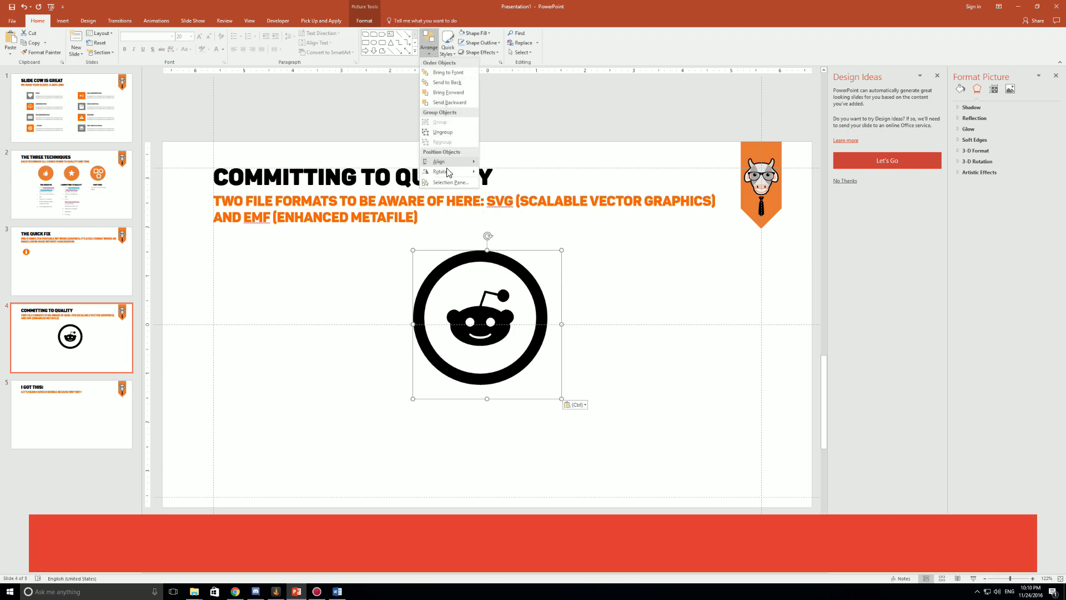
Step: Ungroup the reddit picture, converting it into editable drawing shapes
left_click(438, 133)
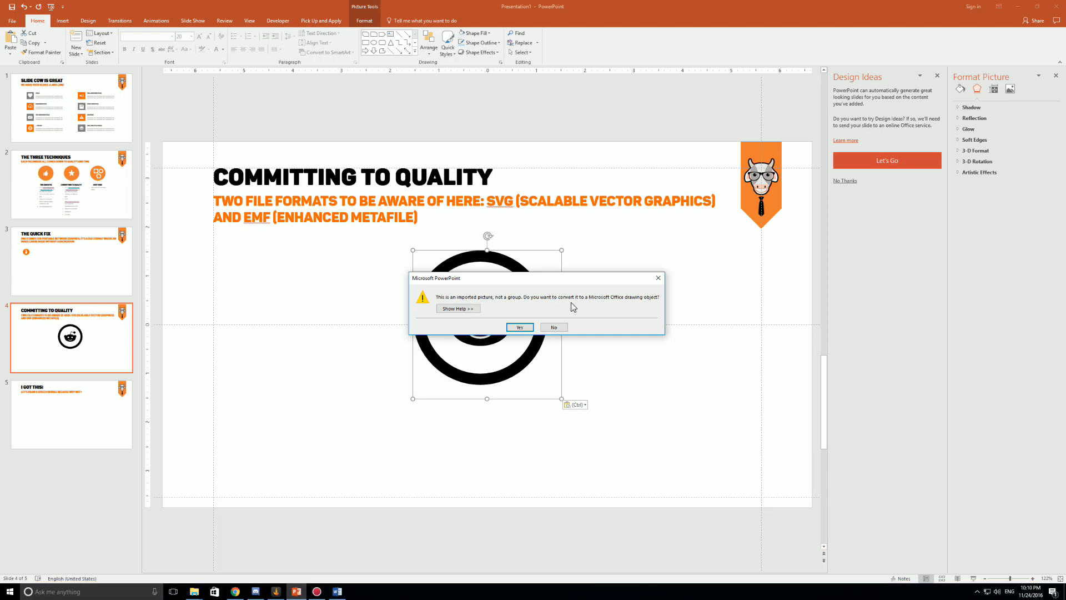
left_click(520, 327)
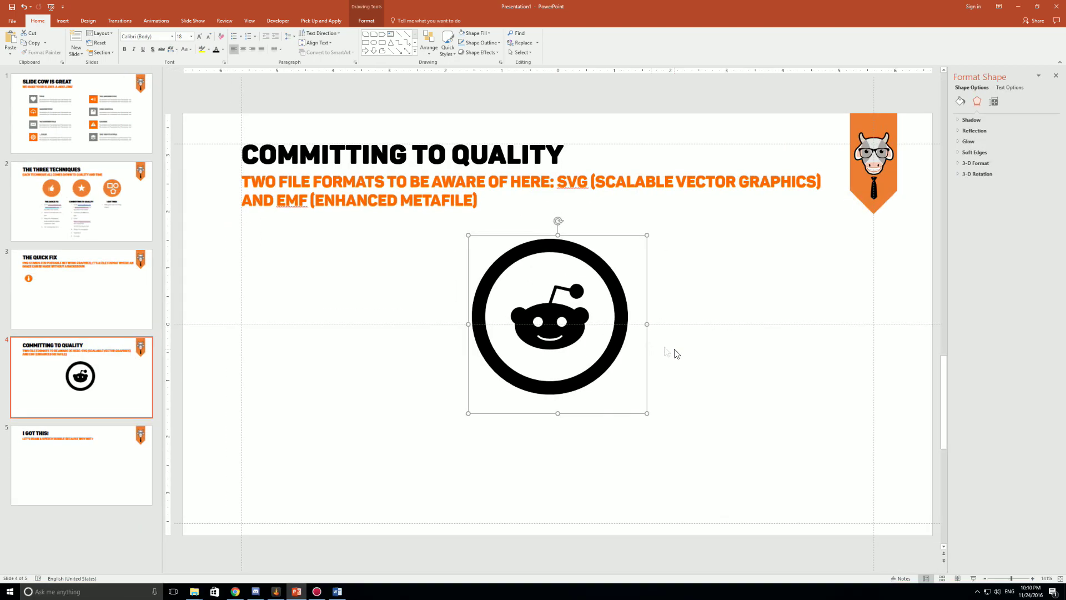
left_click(674, 353)
left_click(609, 356)
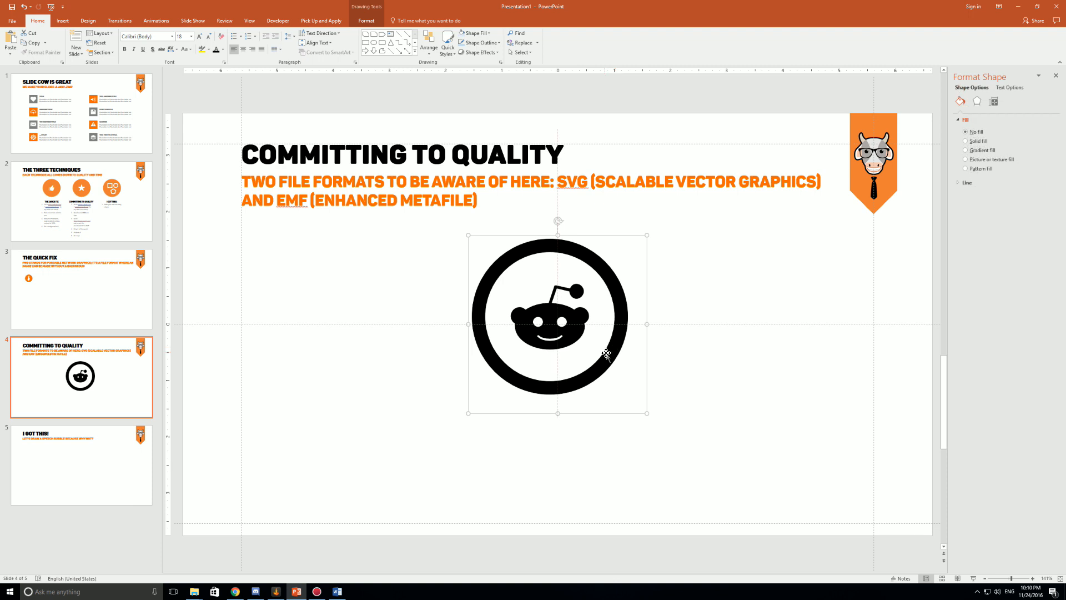
left_click(608, 356)
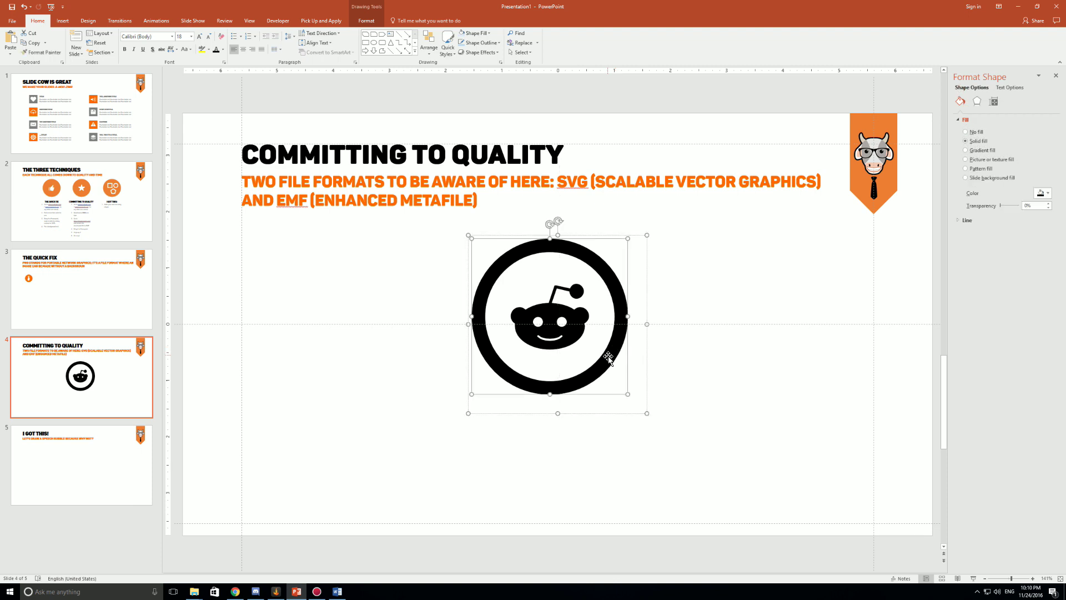
Step: Delete the icon's background piece, leaving the reddit shape selected
left_click(651, 389)
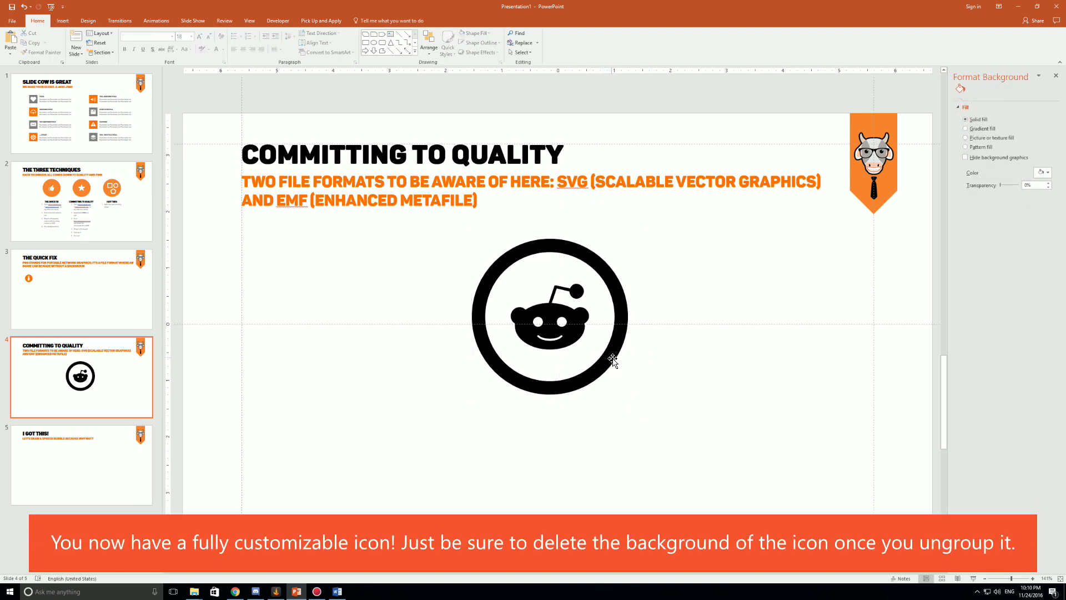
left_click(613, 365)
left_click(632, 377)
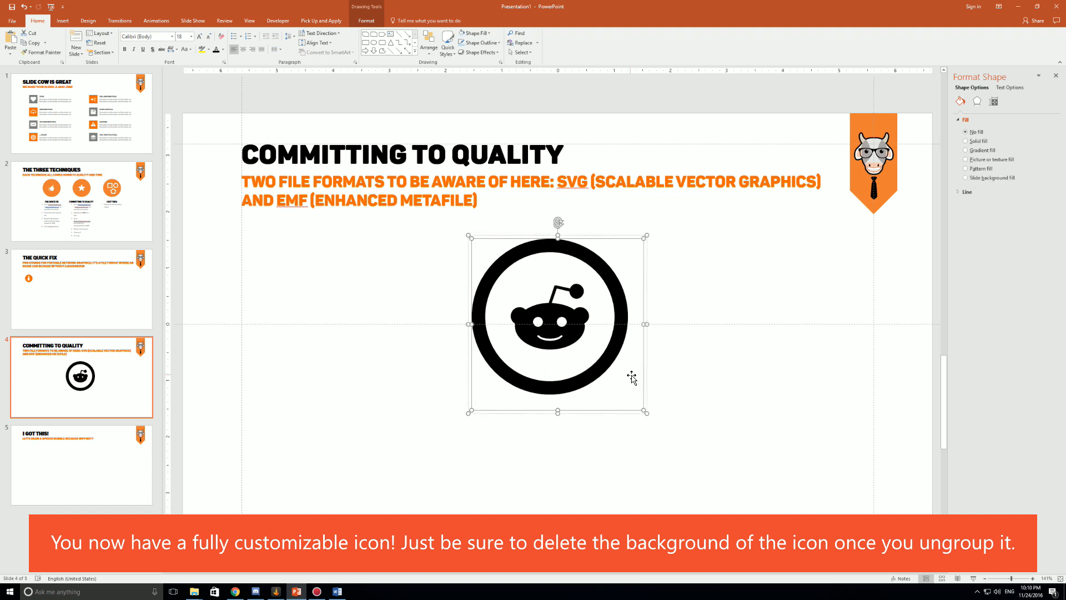
key("Delete")
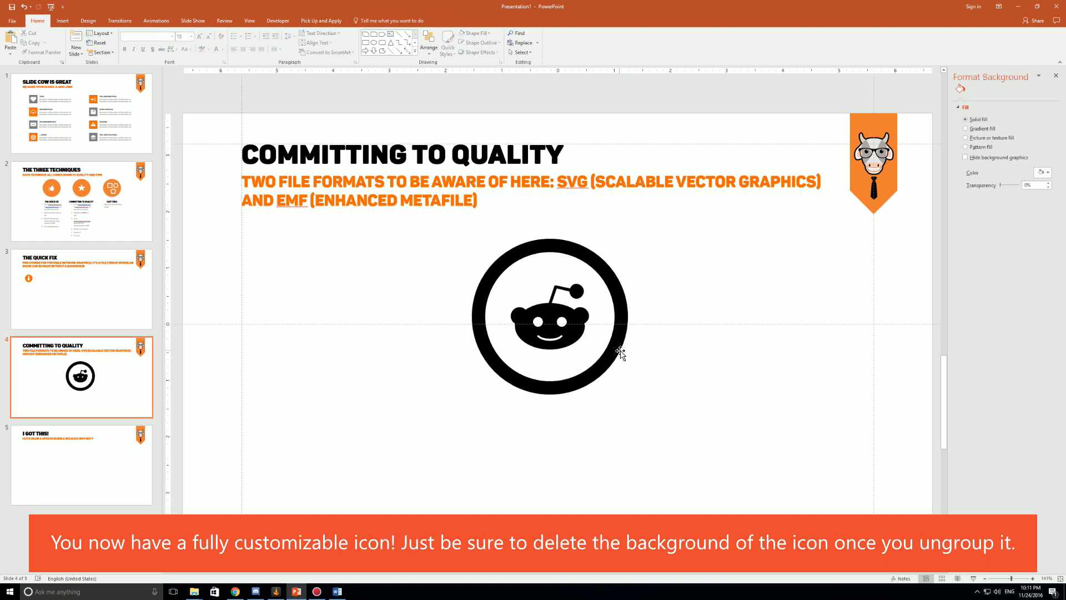
left_click(619, 353)
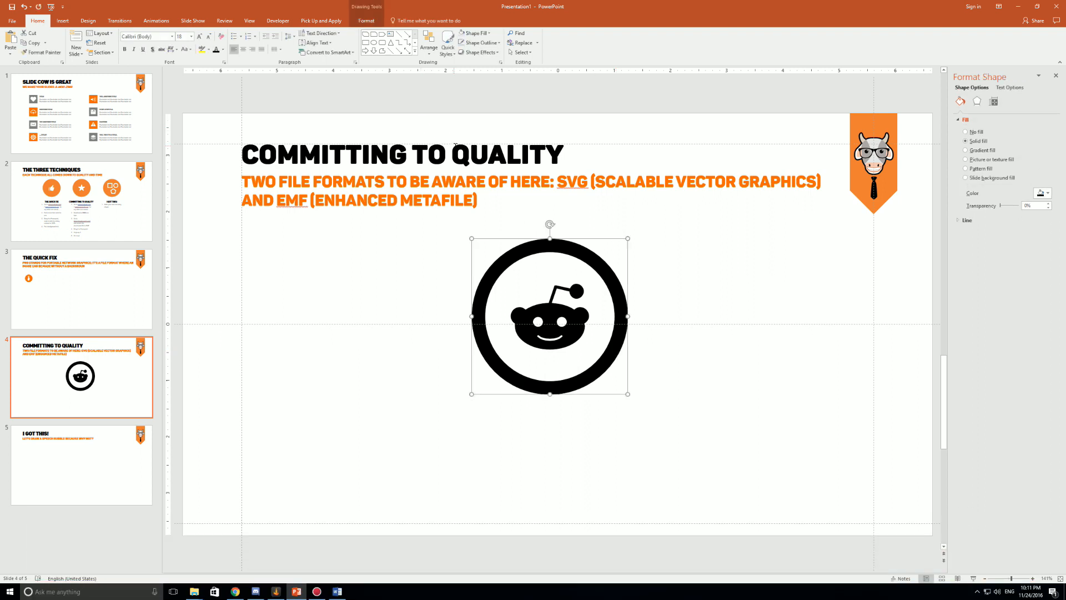
left_click(366, 21)
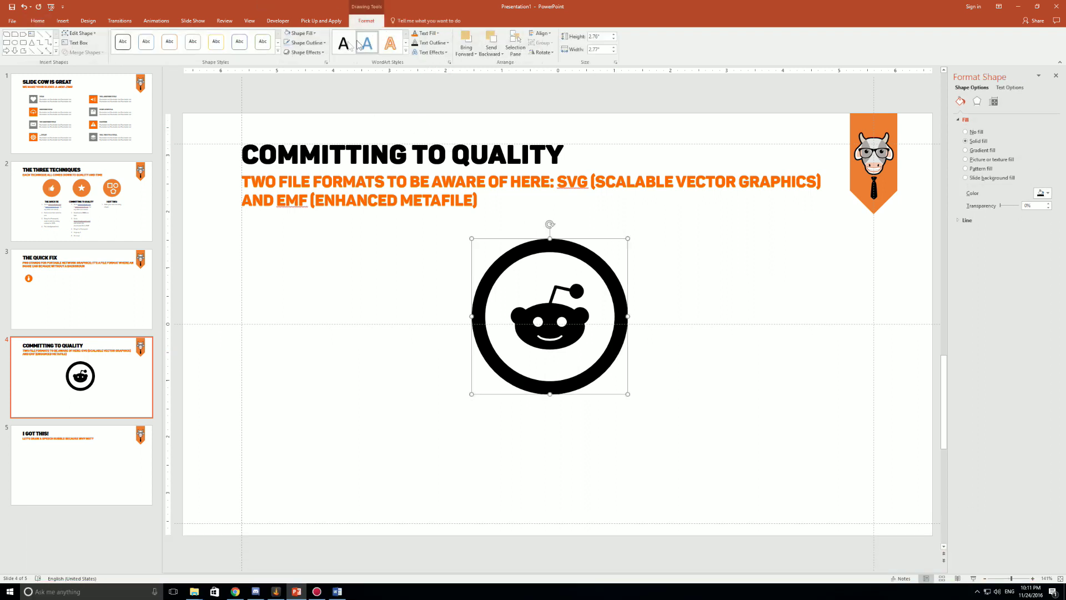
Step: Fill the reddit icon shape with red, leaving the outline unchanged
left_click(313, 34)
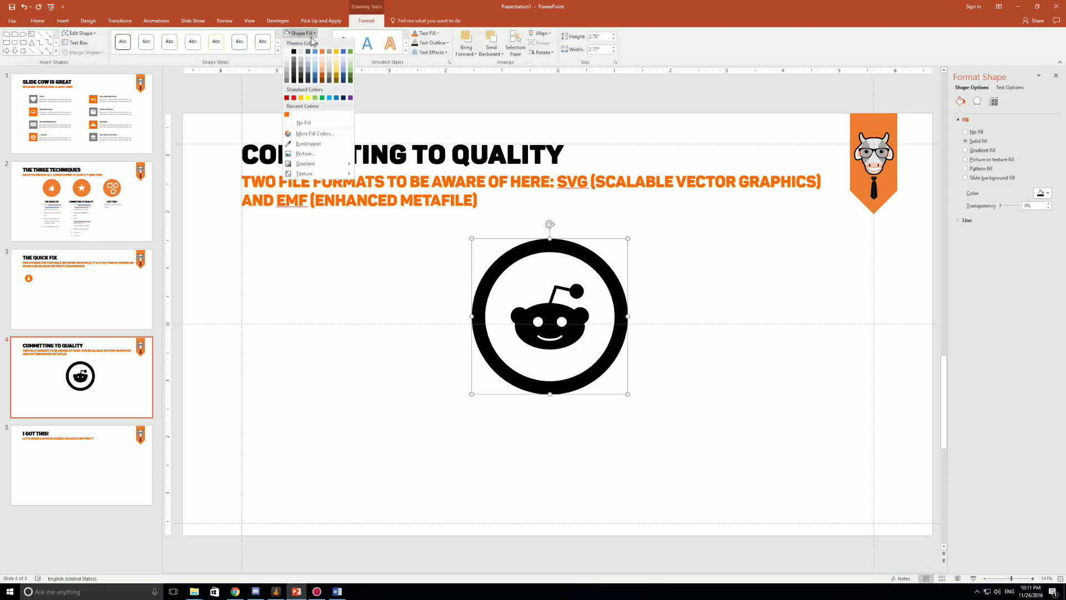
left_click(288, 97)
left_click(319, 45)
left_click(320, 45)
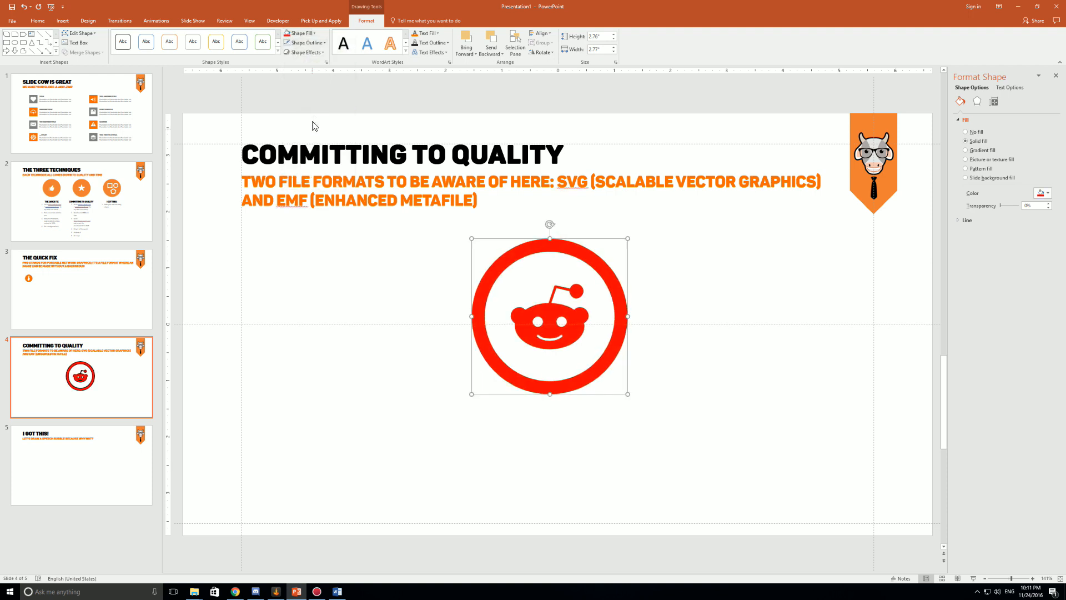
left_click(324, 46)
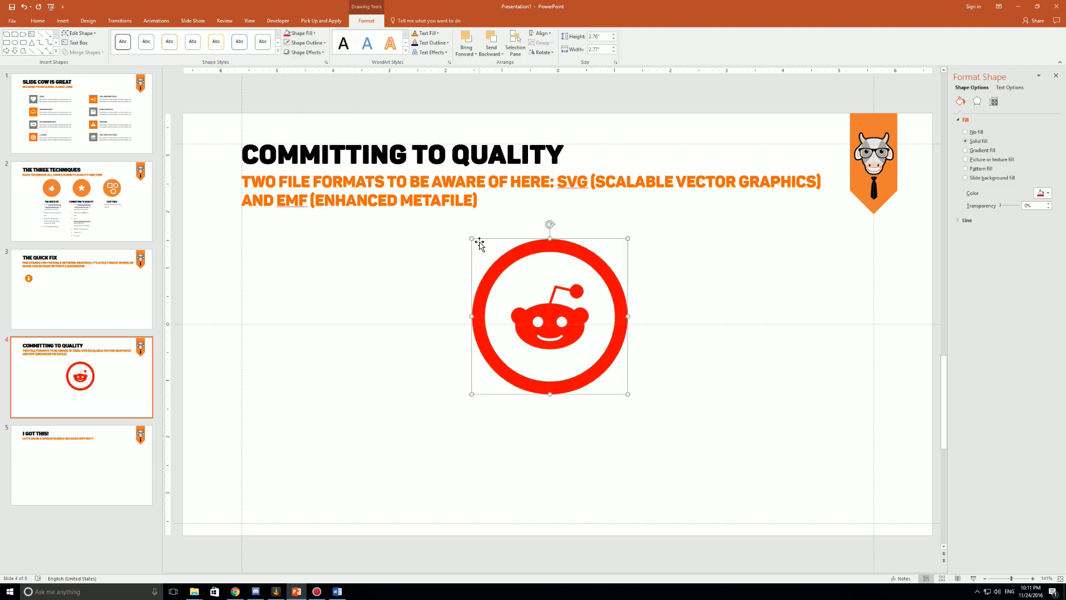
Step: Test squashing and stretching the icon, then undo to restore its proportions
left_click_drag(550, 239, 550, 354)
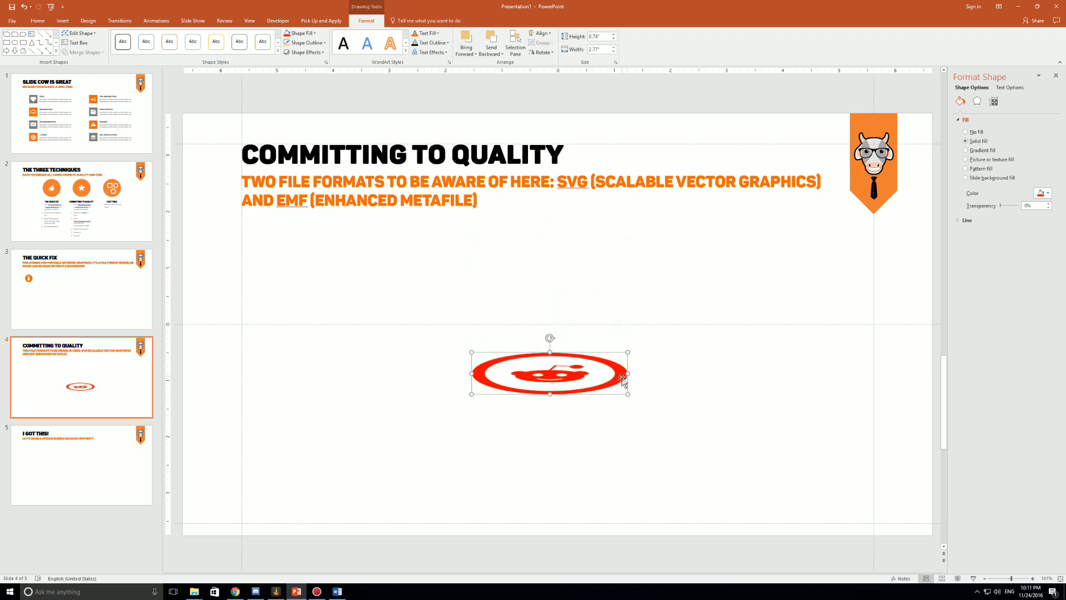
left_click_drag(628, 375, 228, 375)
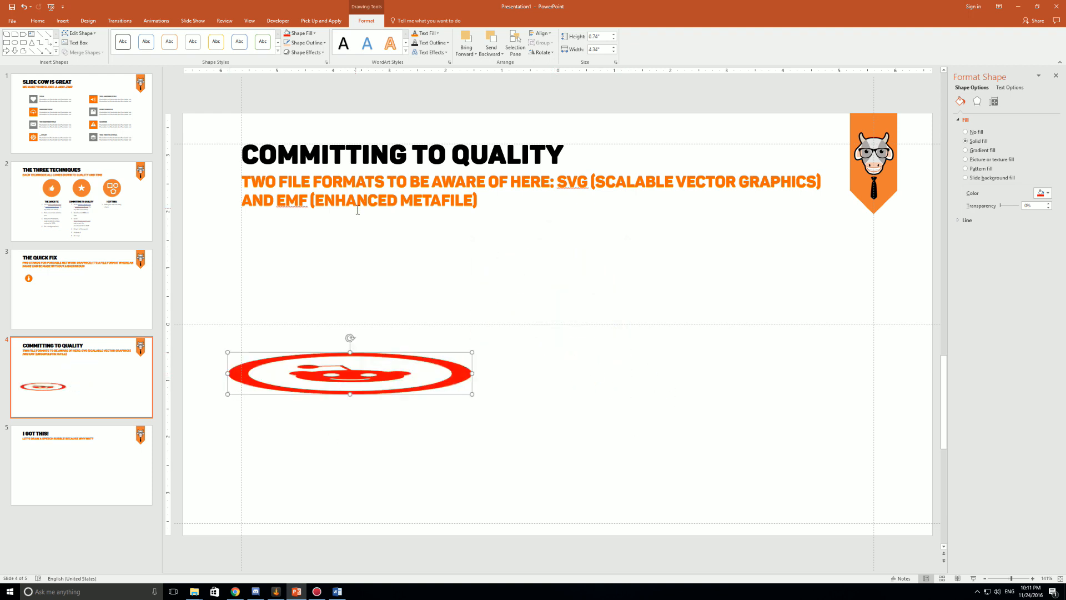
key("ctrl+z")
key("ctrl+z")
left_click(698, 254)
left_click(565, 252)
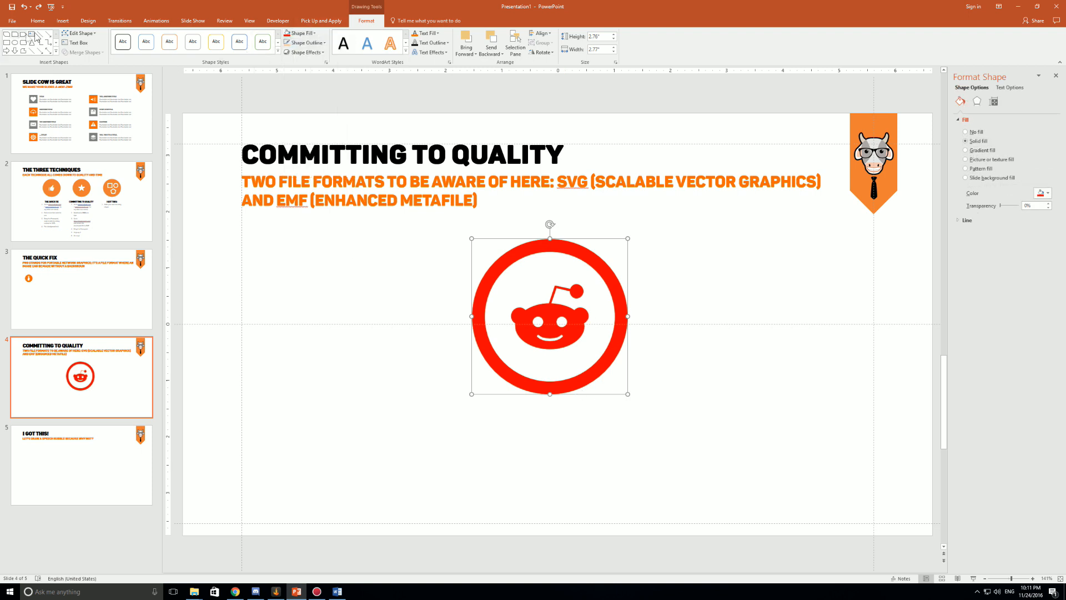
left_click(364, 291)
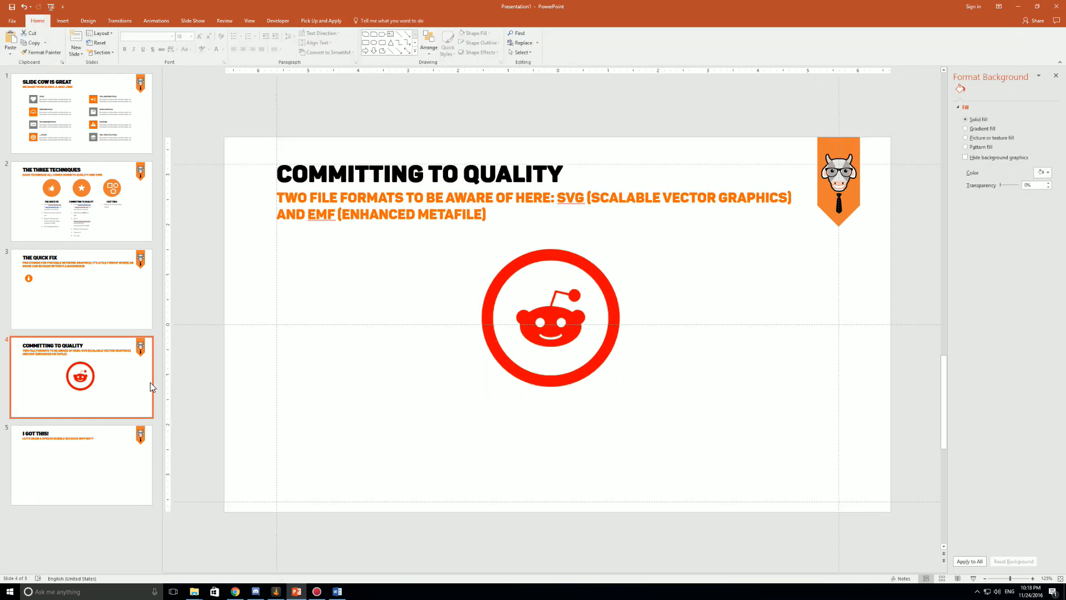
Step: Show the I GOT THIS! speech-bubble slide
left_click(97, 448)
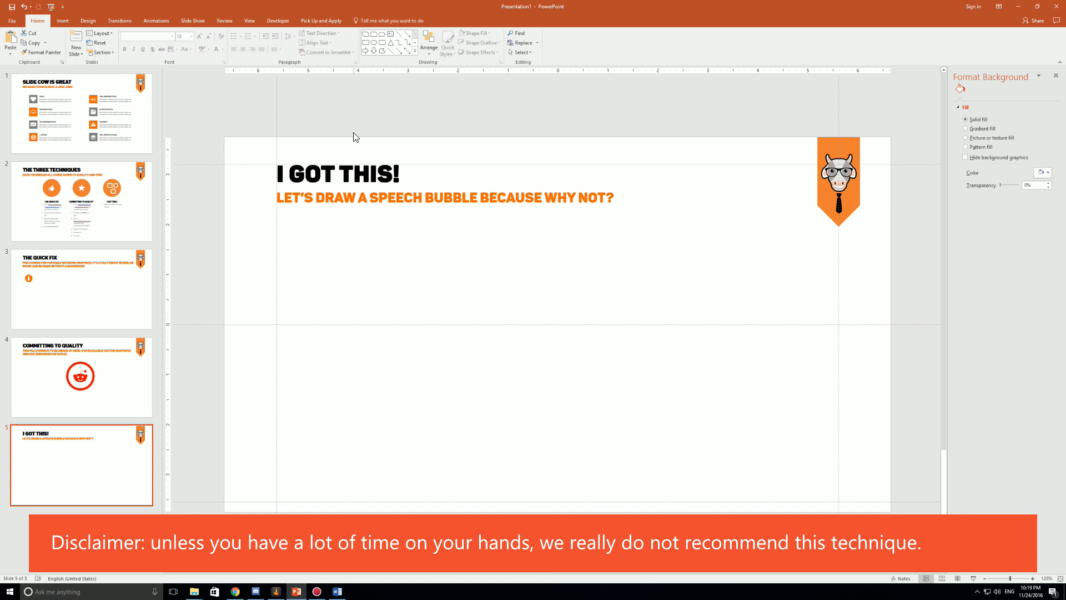
Step: Draw a blue rounded rectangle below the subtitle as the speech-bubble body
left_click(62, 20)
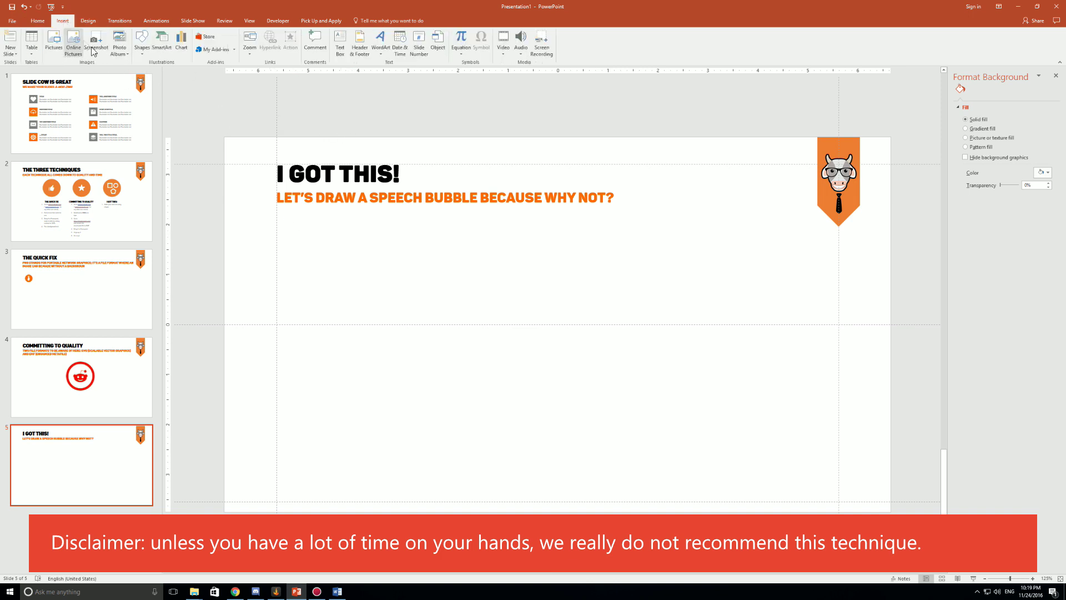
left_click(141, 41)
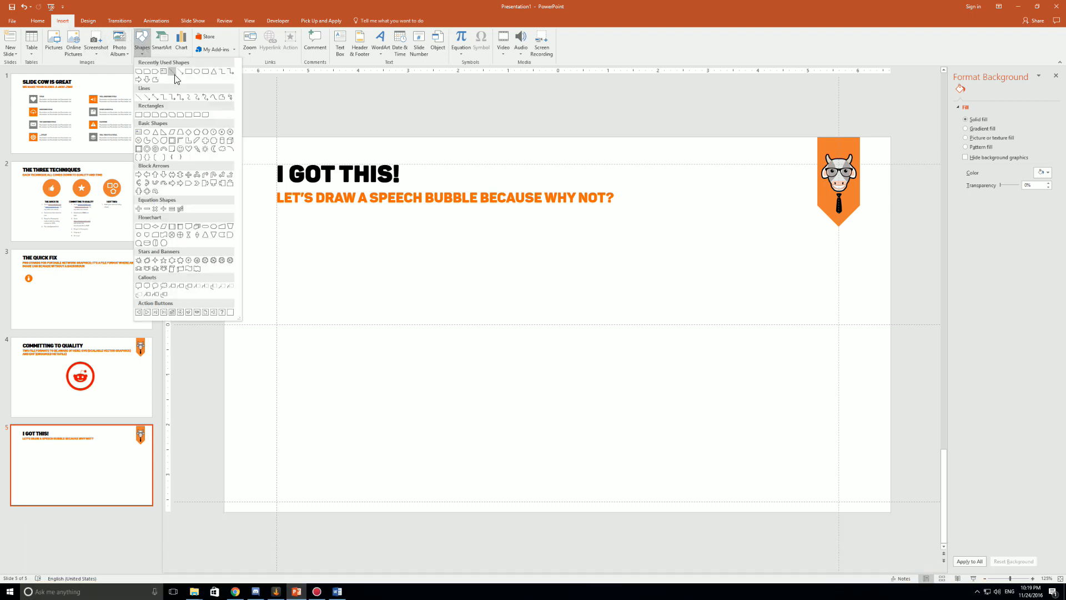
left_click(146, 116)
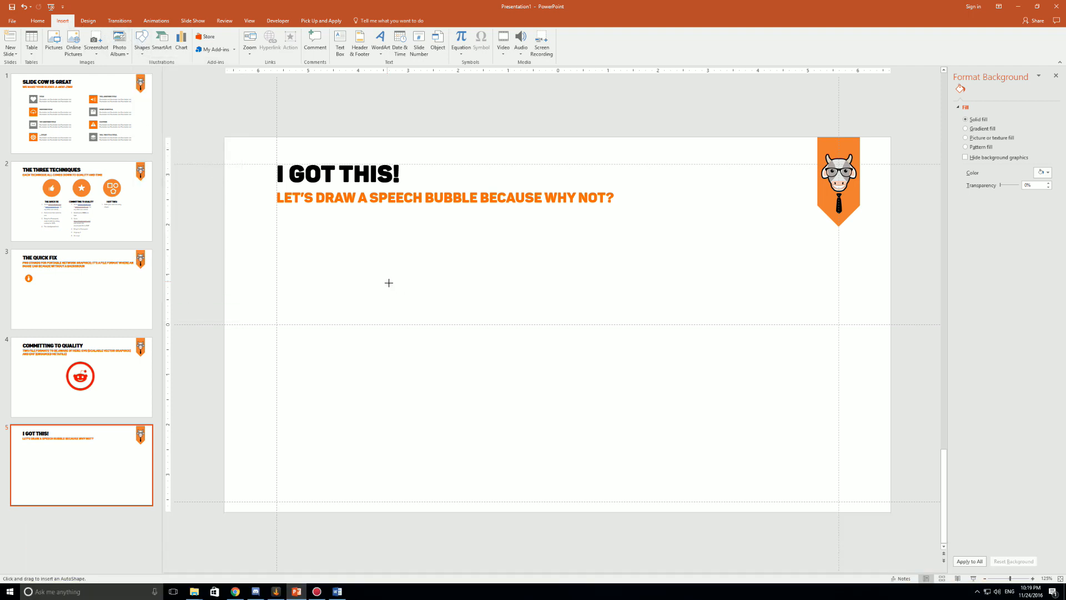
left_click_drag(378, 256, 567, 365)
left_click(514, 376)
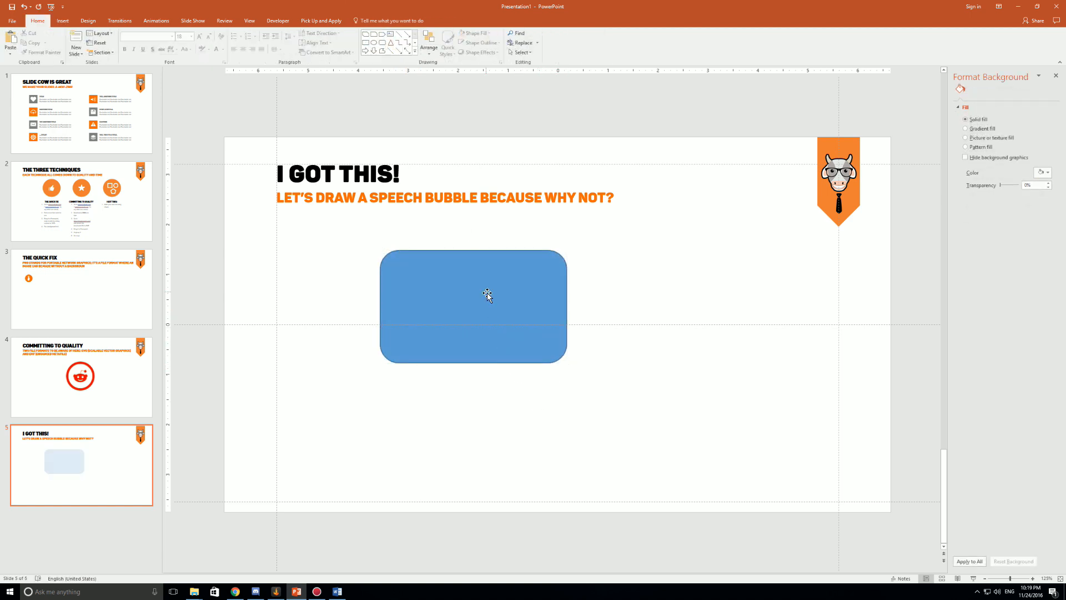
left_click(470, 301)
left_click(62, 21)
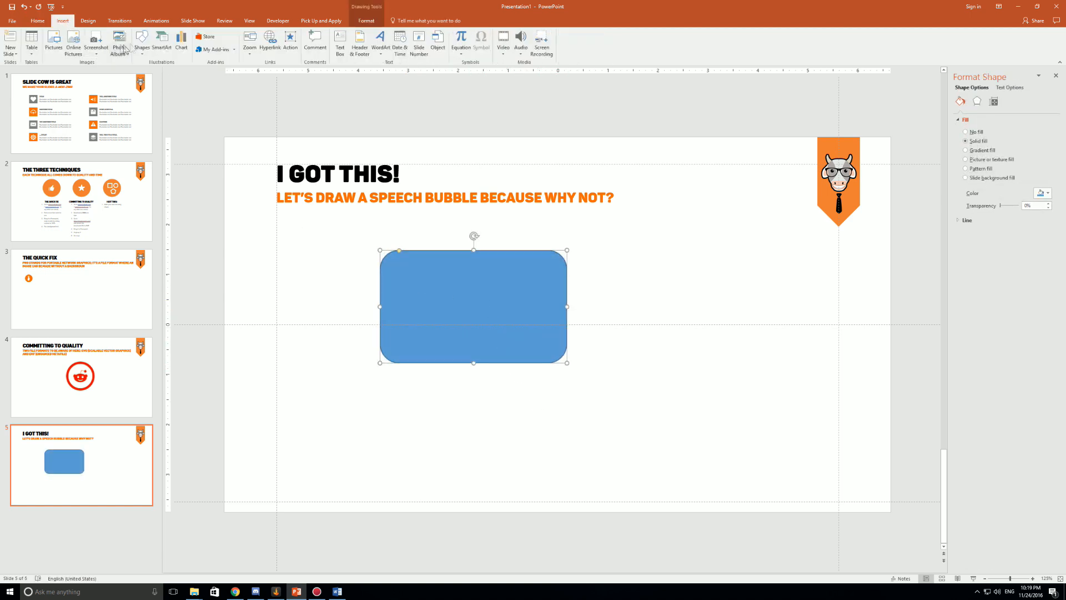
Step: Draw a triangle, flip it vertically and place it at the rectangle's bottom right as the tail
left_click(142, 41)
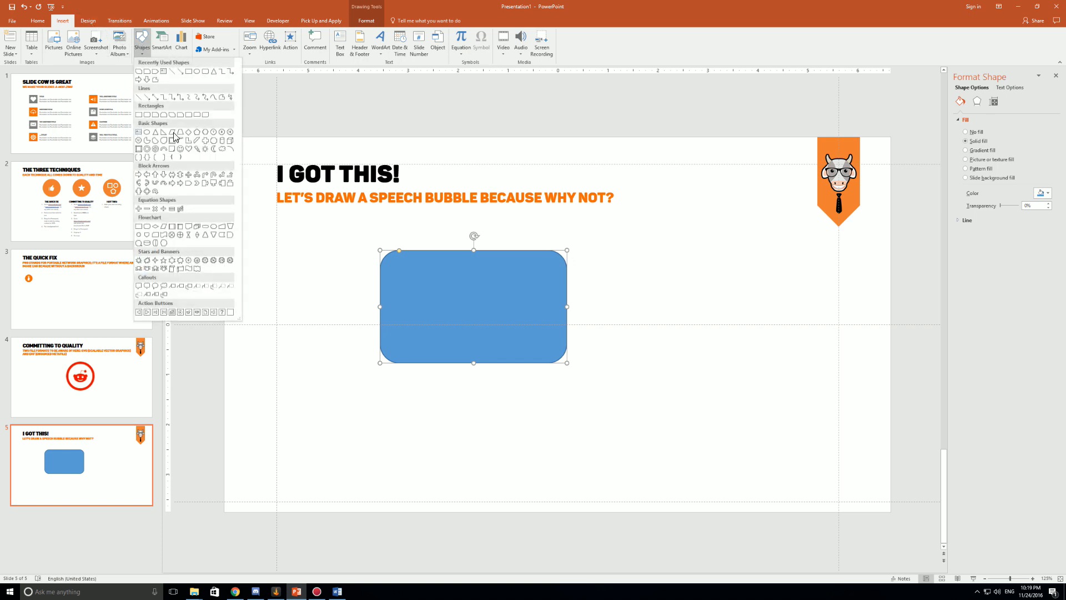
left_click(156, 135)
left_click_drag(411, 379, 454, 454)
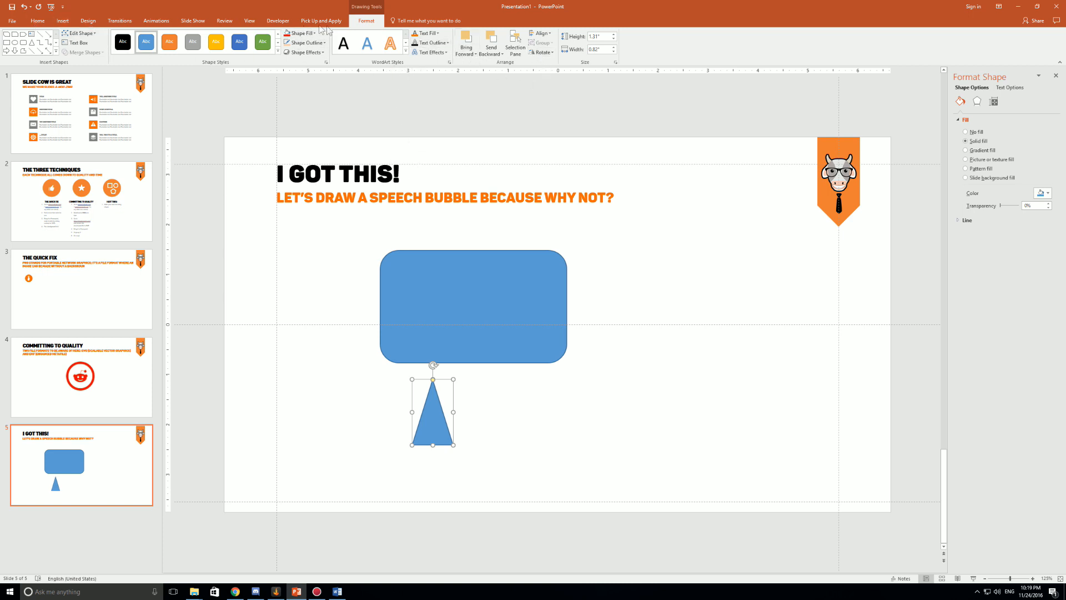
left_click(542, 52)
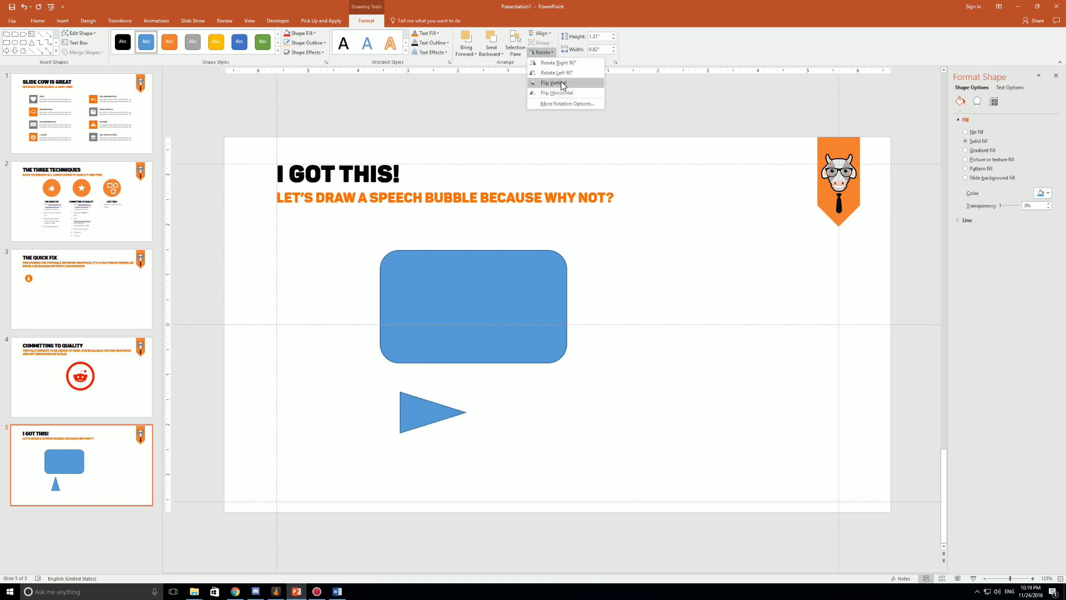
left_click(554, 82)
left_click_drag(435, 408, 523, 369)
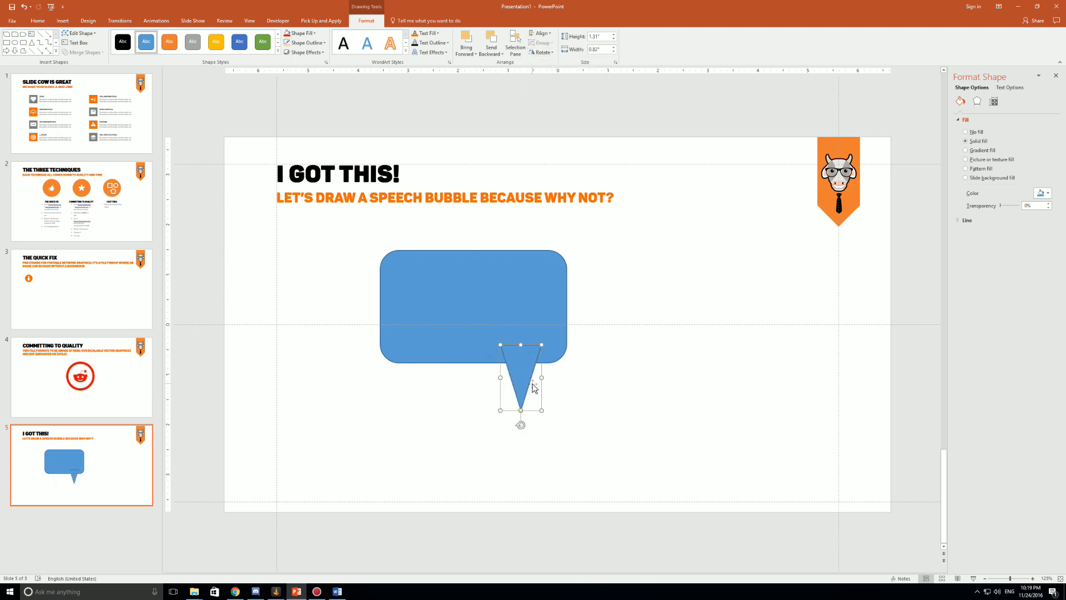
Step: Make both the rectangle and tail orange with no outline
left_click(457, 307, "shift")
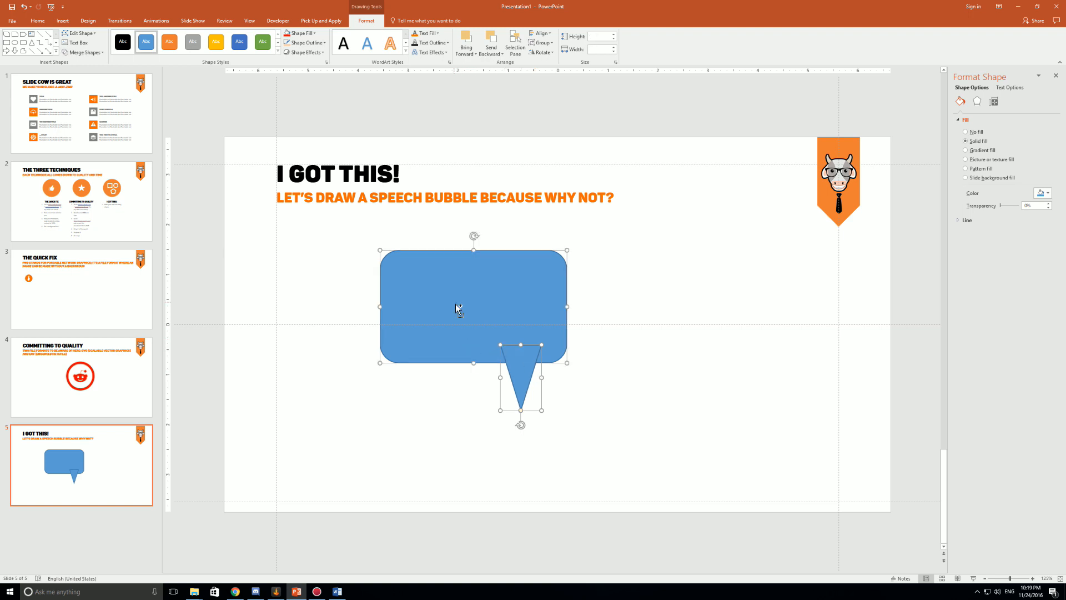
left_click(315, 34)
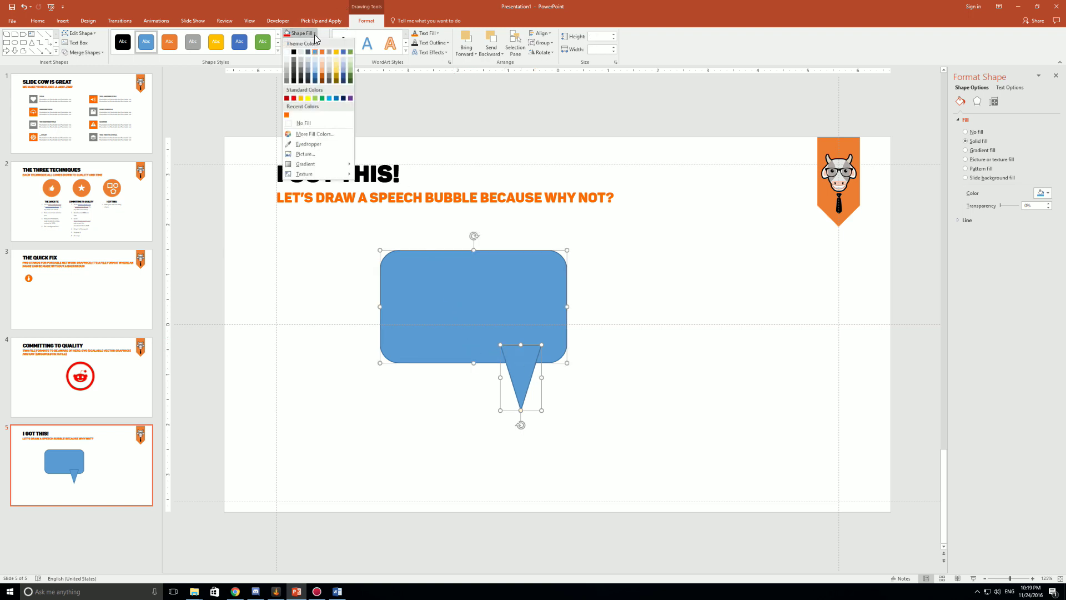
left_click(286, 115)
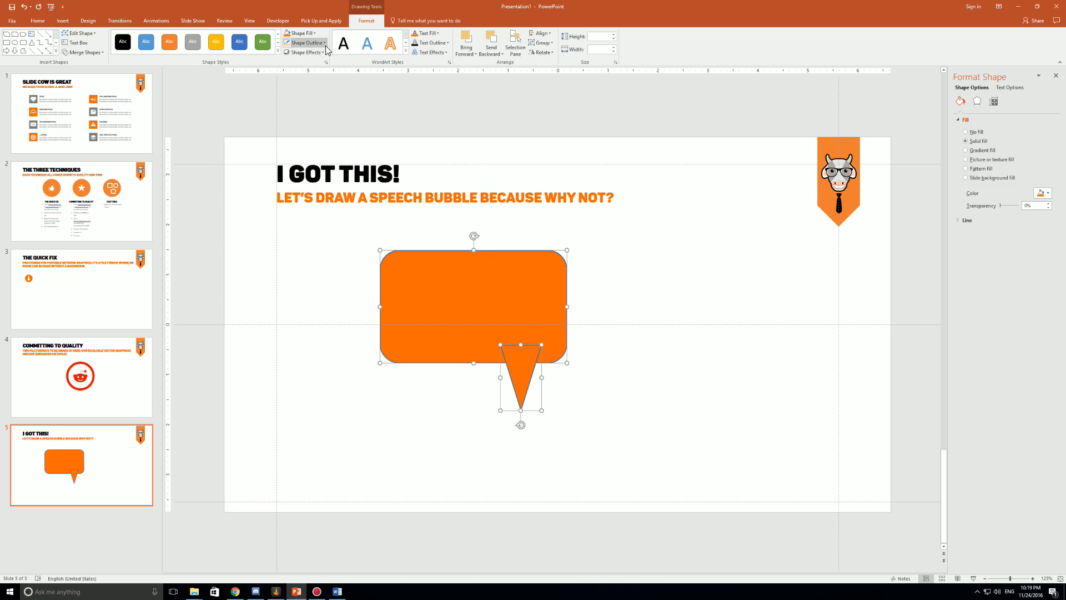
left_click(304, 42)
left_click(308, 138)
left_click(642, 354)
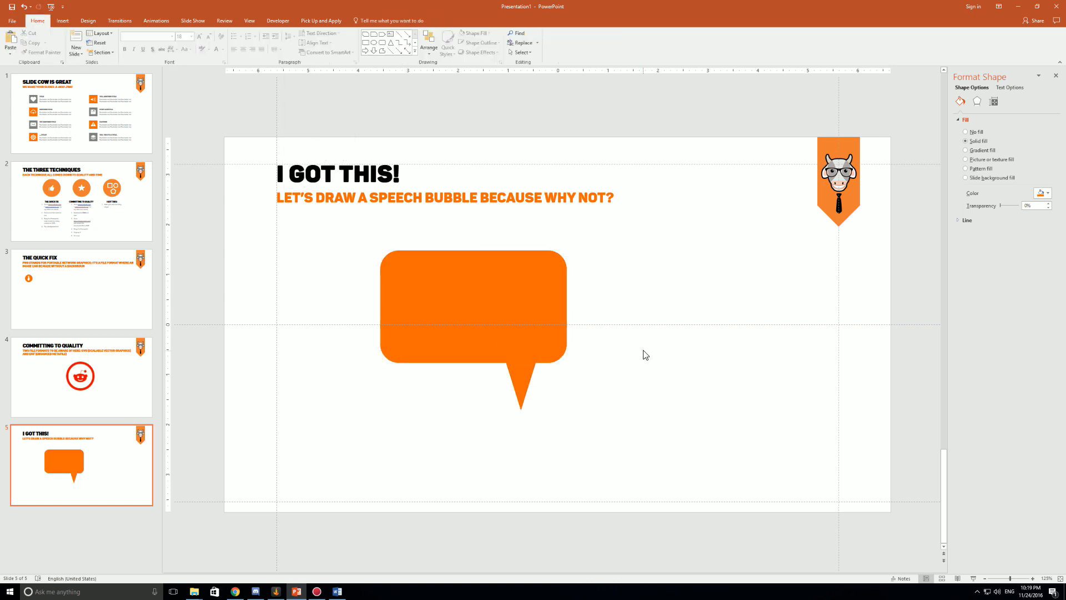
Step: Reshape the tail into a right-angled triangle, then marquee-select both shapes
left_click(523, 378)
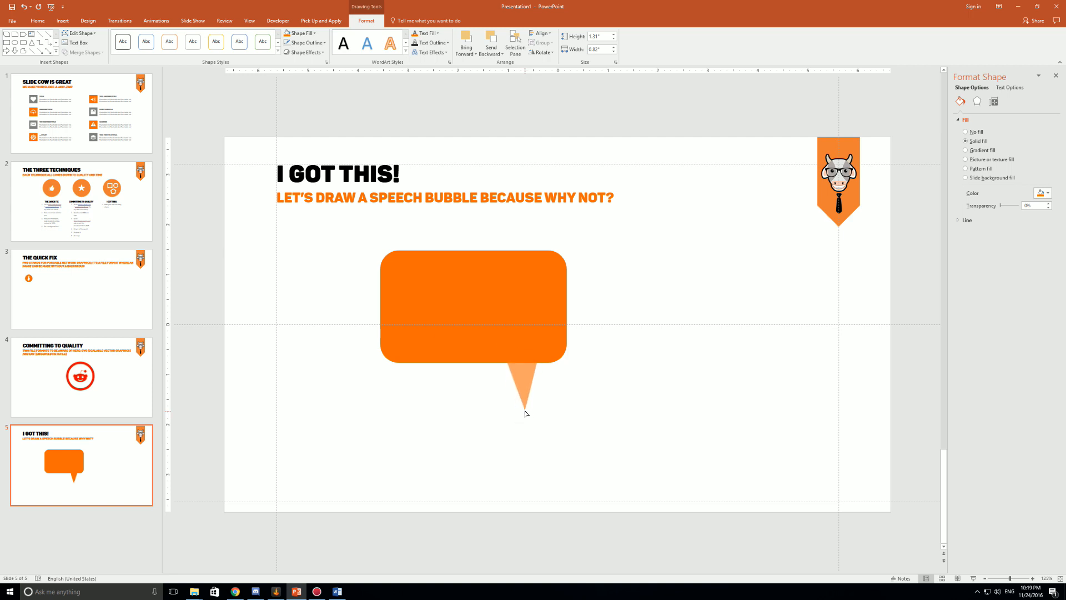
left_click_drag(521, 411, 542, 411)
left_click(581, 411)
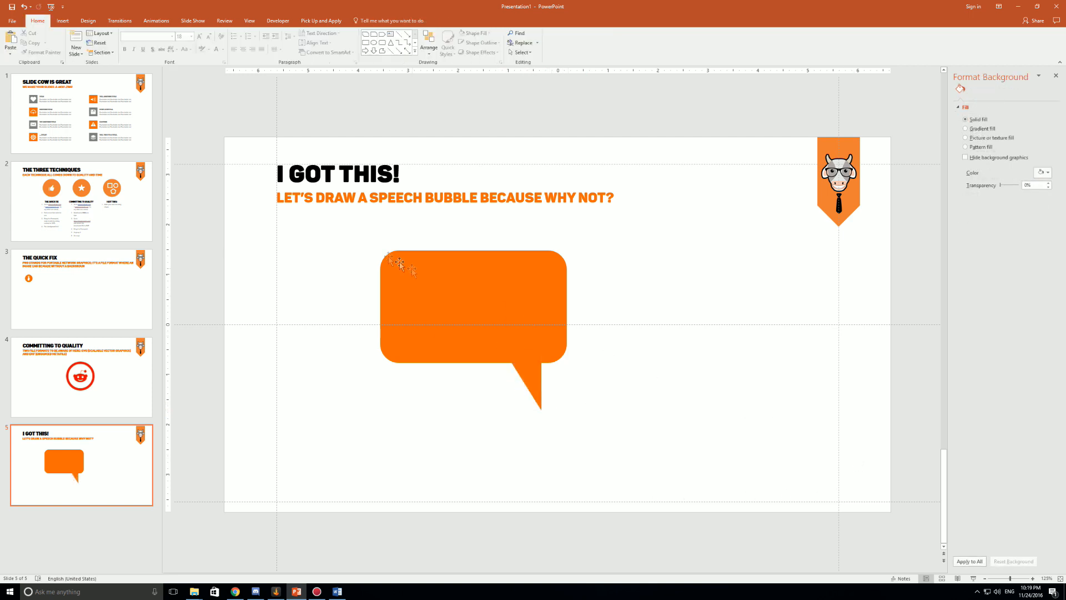
left_click(536, 375)
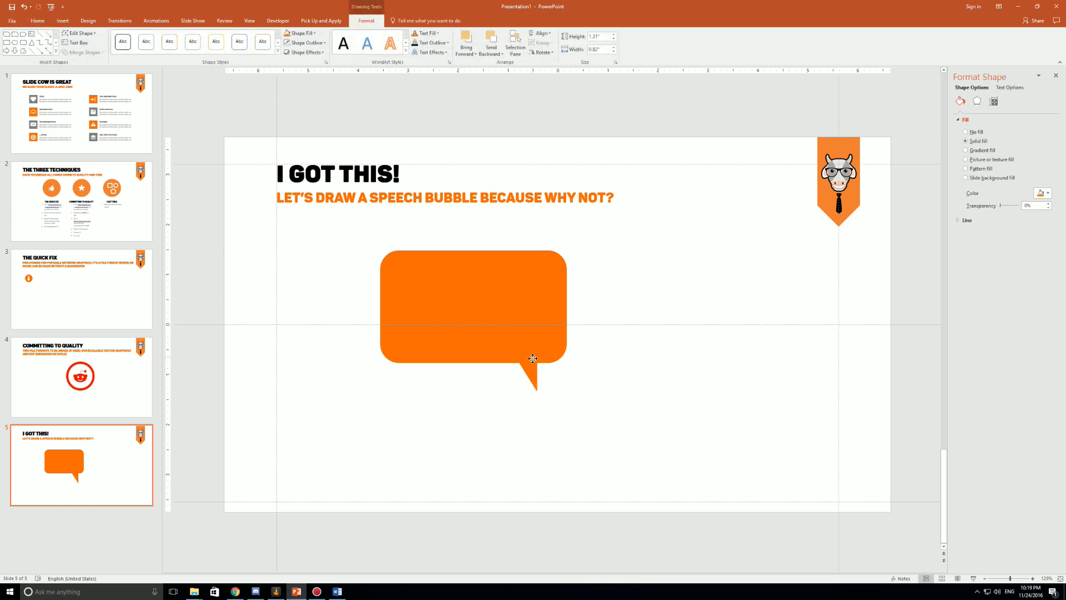
left_click(474, 306)
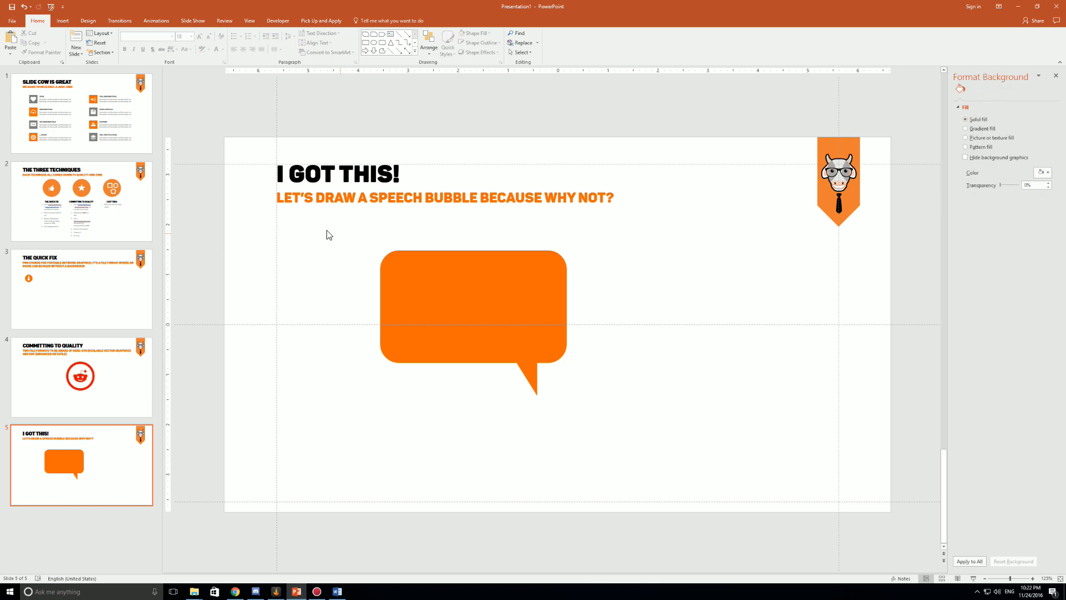
left_click_drag(328, 232, 753, 468)
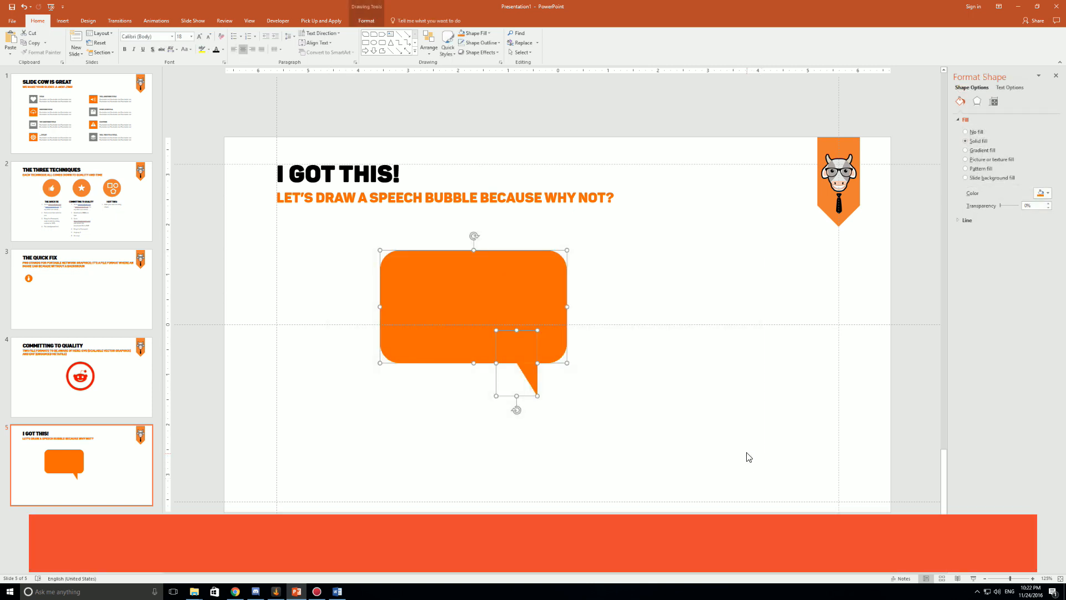
Step: Group the two shapes and shrink the speech bubble to a small, slightly narrower icon
key("ctrl+g")
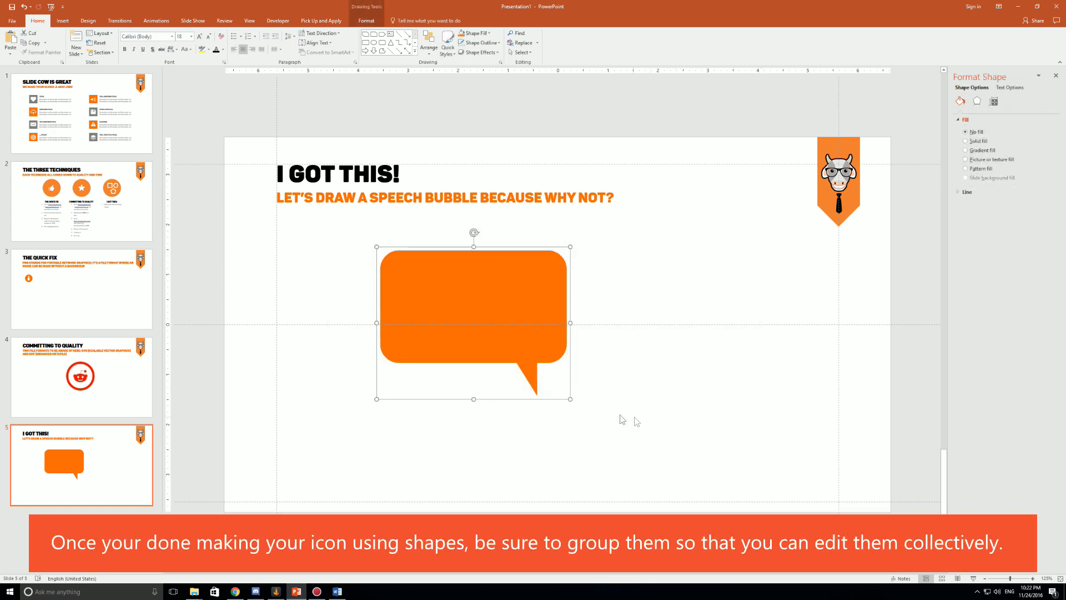
left_click_drag(570, 398, 381, 263)
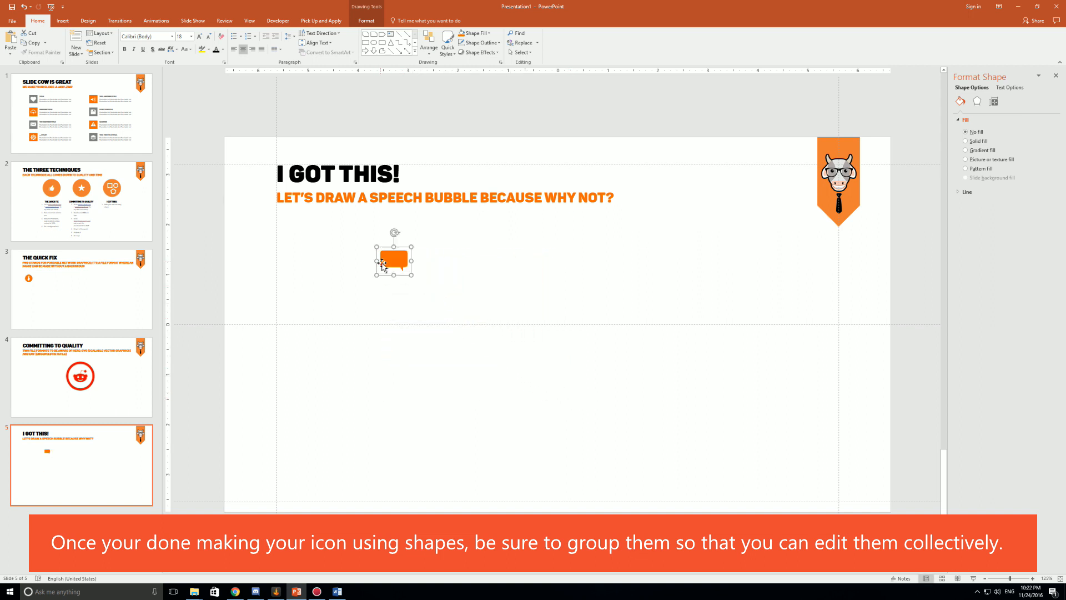
left_click(425, 302)
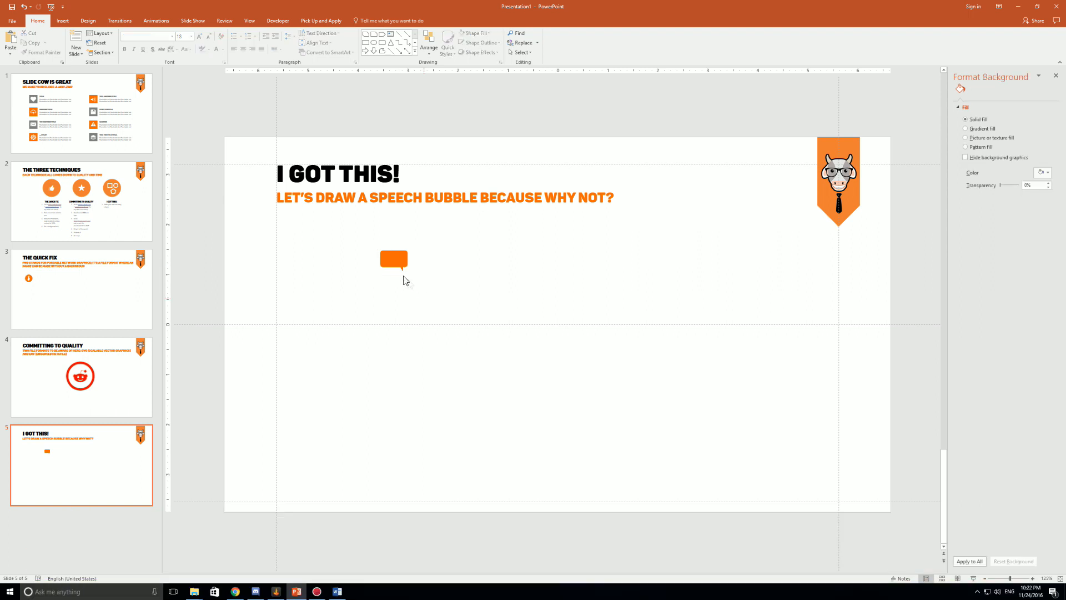
left_click(396, 260)
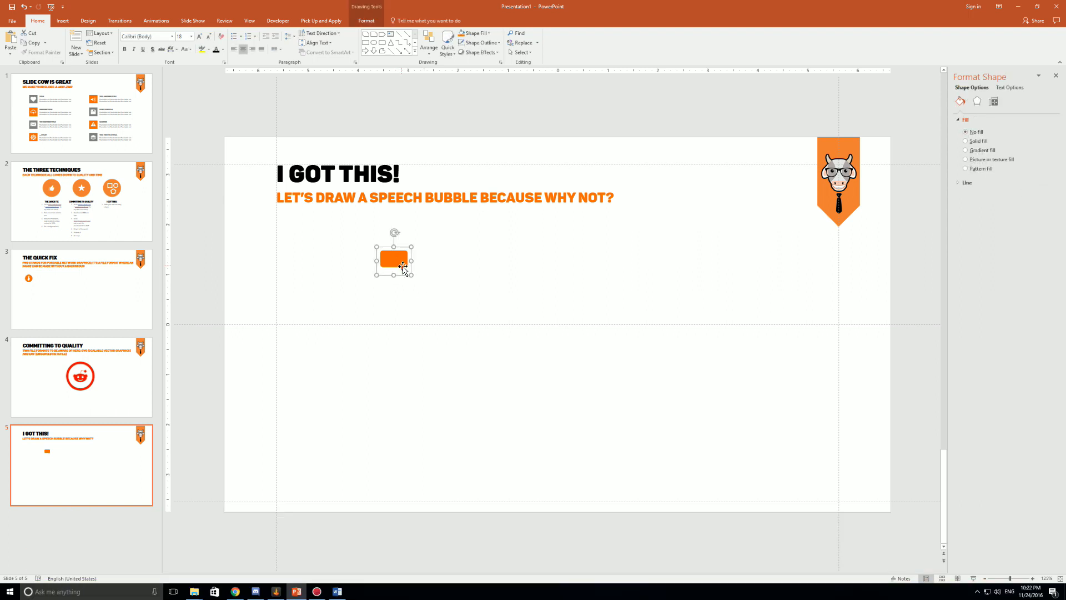
left_click_drag(377, 260, 390, 260)
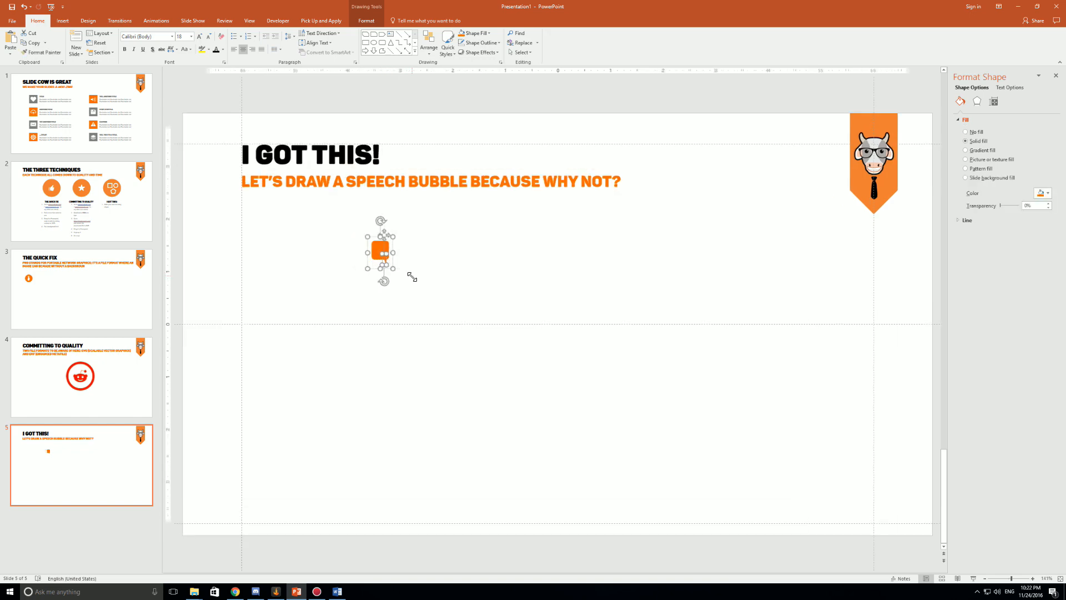
scroll(411, 278, "up", 5)
Step: Select the bubble and tail together and group them again into one object
left_click(454, 357)
left_click(560, 297)
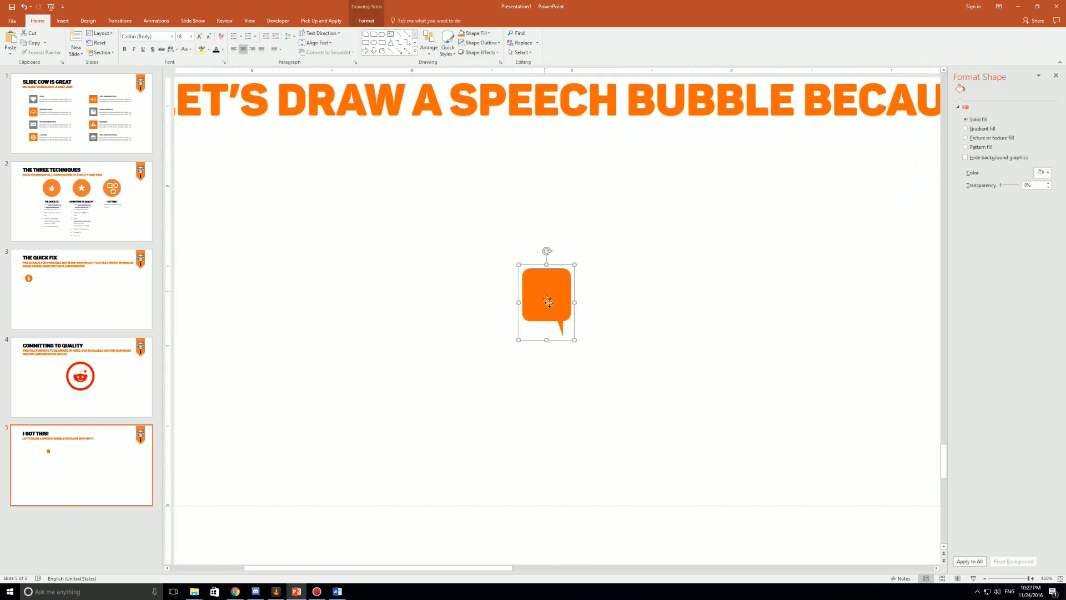
left_click(559, 326, "shift")
key("ctrl+g")
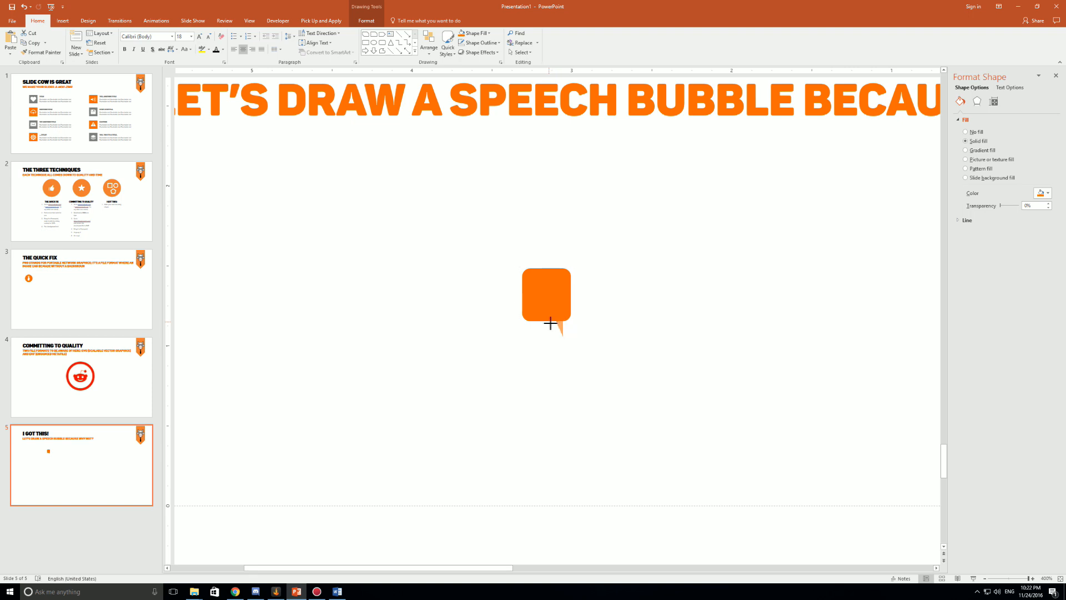
scroll(595, 345, "down", 5)
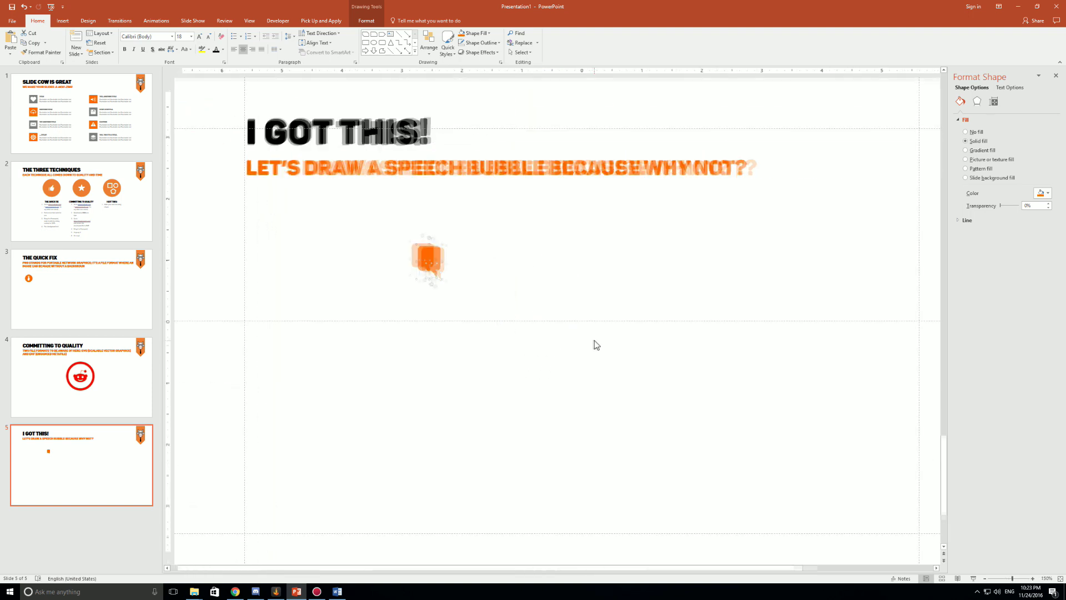
left_click(450, 294)
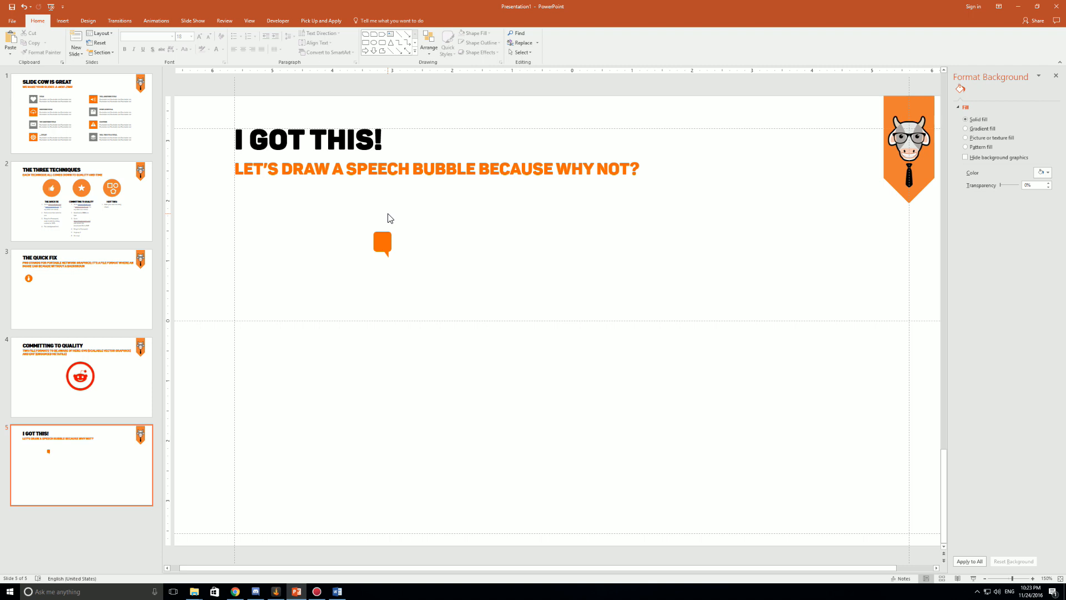
left_click(381, 243)
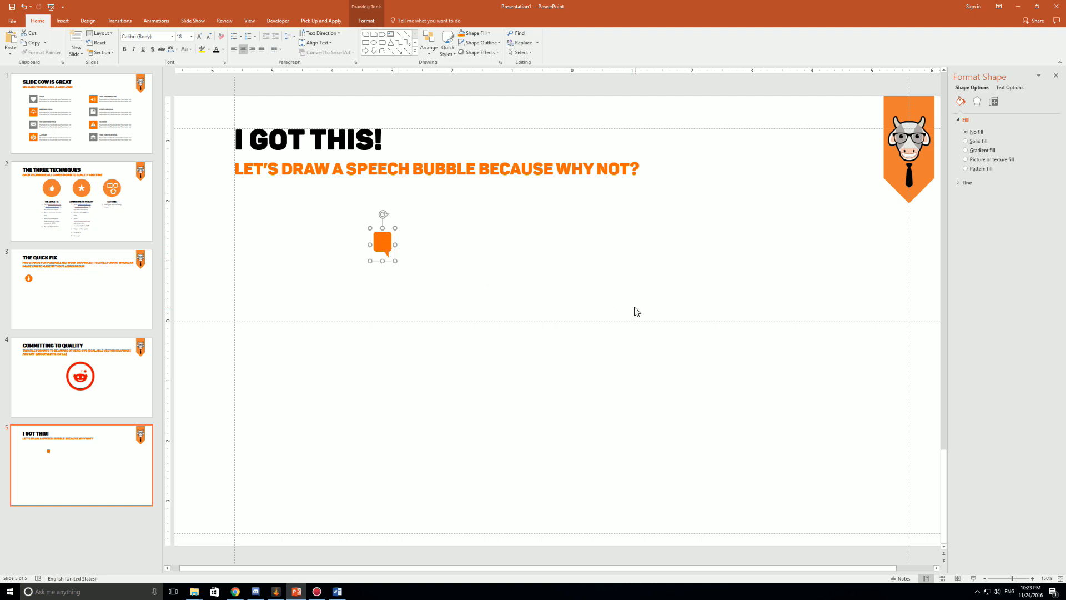
left_click(541, 255)
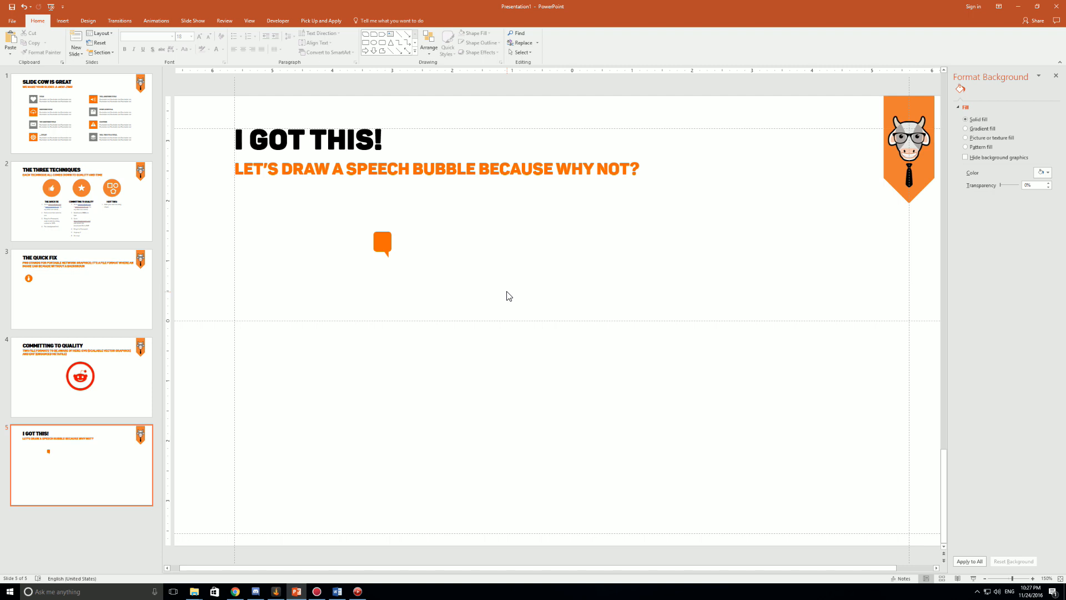
left_click(850, 165)
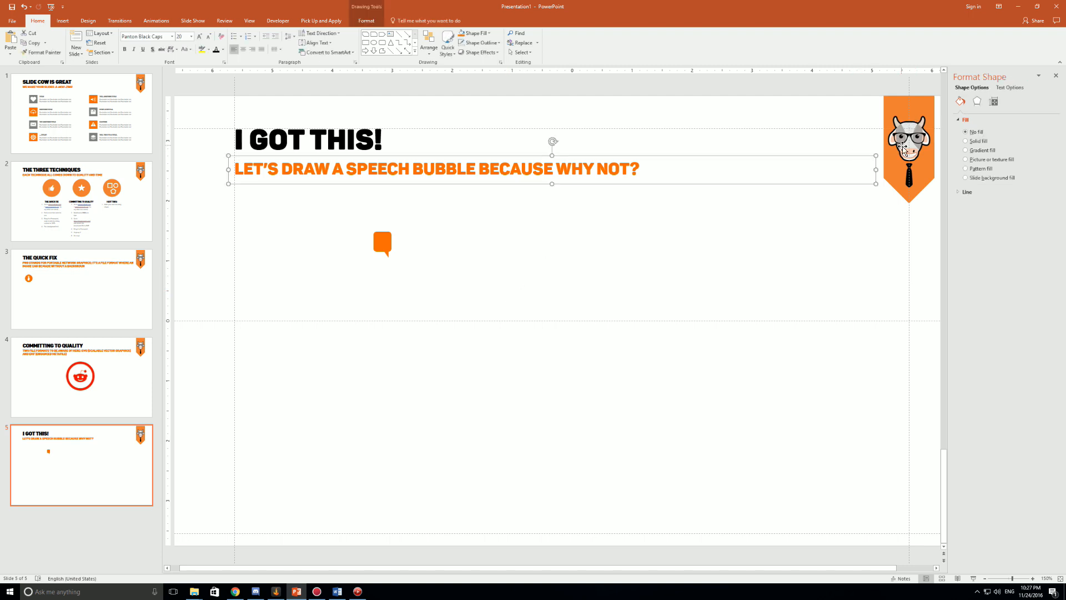
left_click(903, 147)
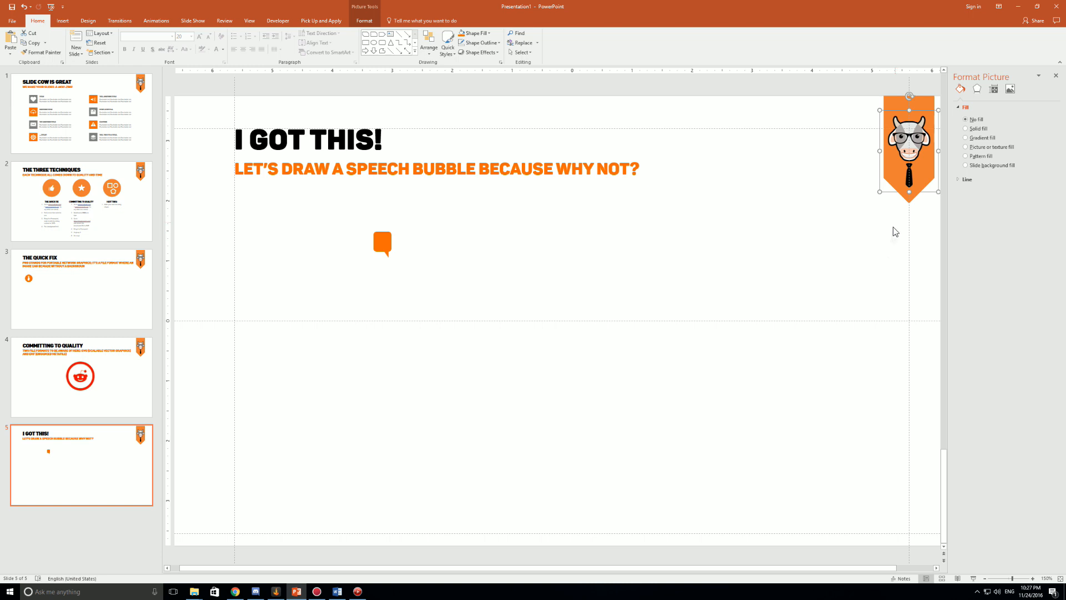
left_click(854, 283)
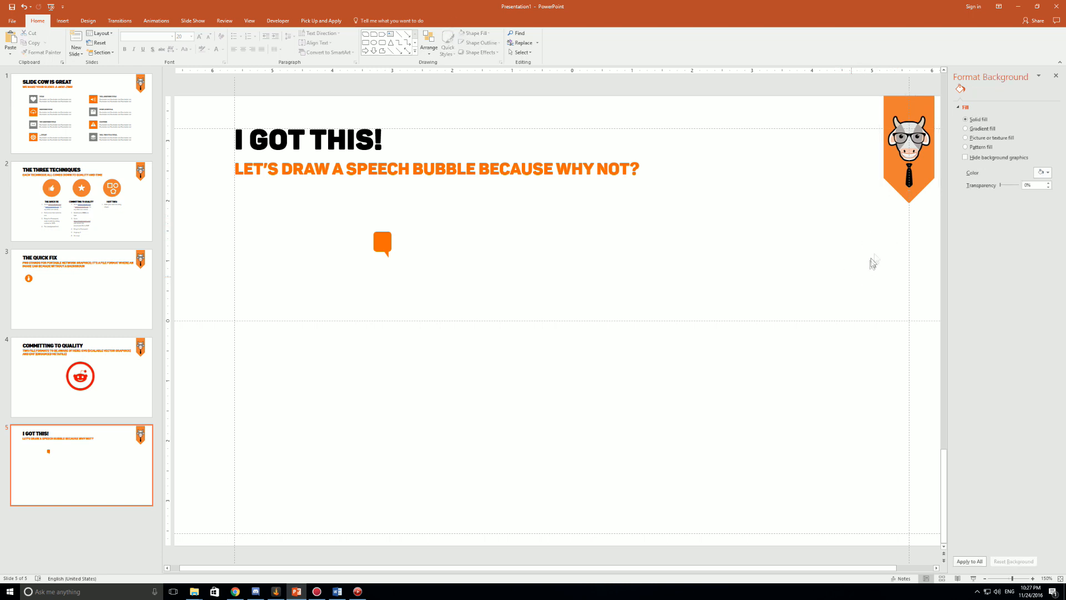